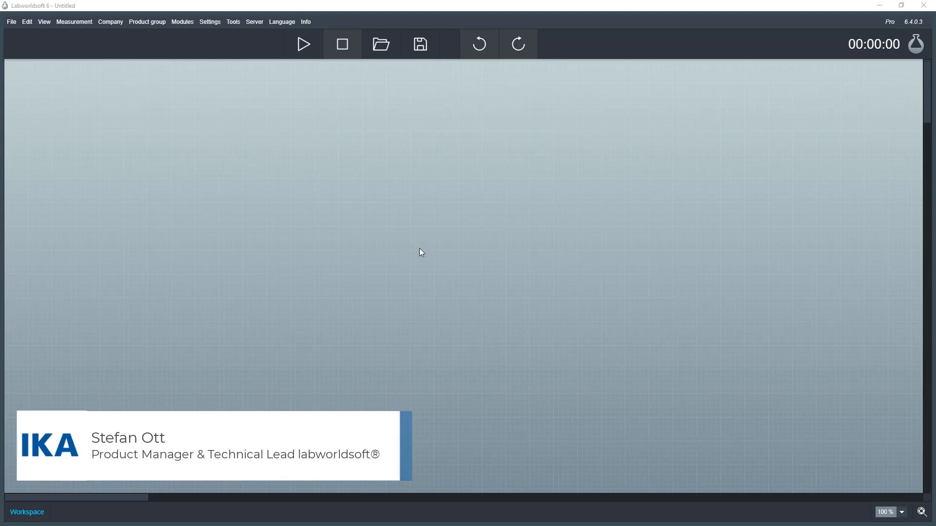
- Show the module search, search for "ret", and place the IKA RET control-visc device in the middle of the workspace
click(45, 22)
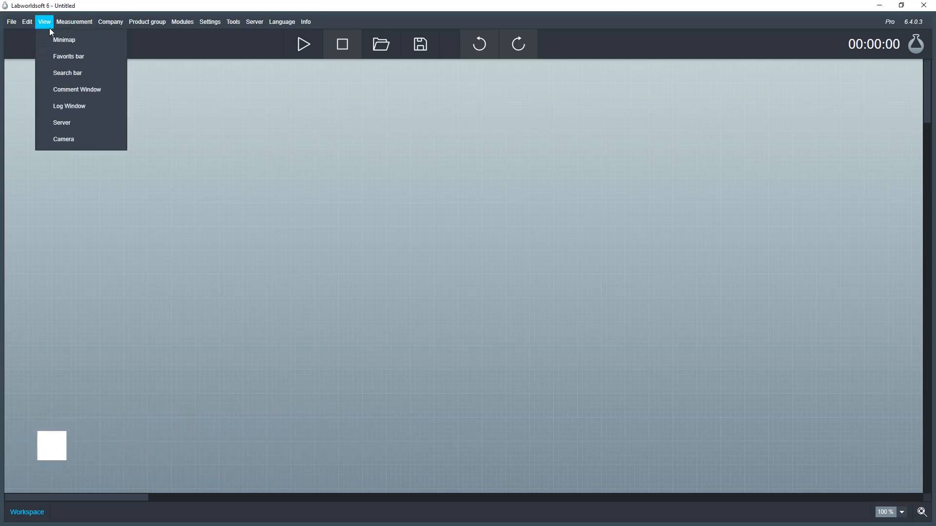
click(77, 73)
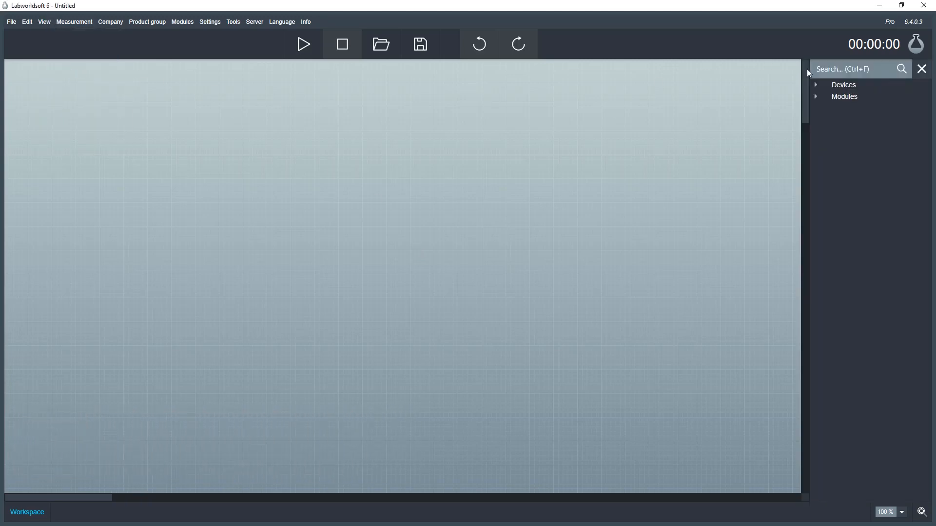
text(ret)
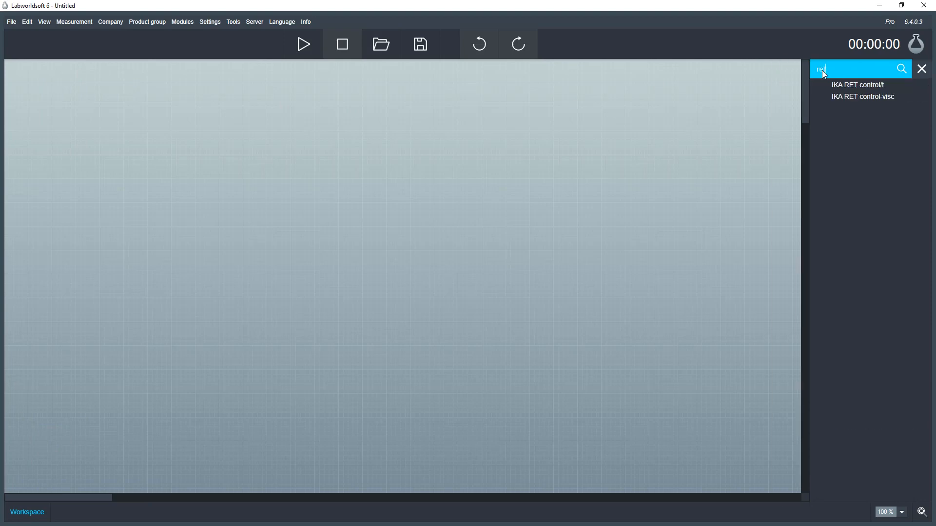
drag(837, 97, 390, 249)
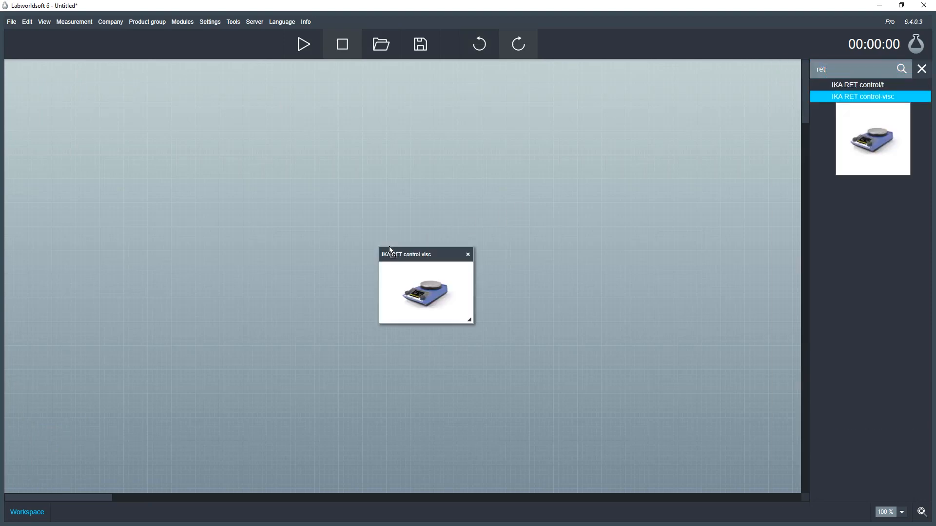
- Enable the device's Set temperature and Set speed inputs and outputs, plus the Actual temperature medium and Actual speed outputs, and detect its COM port
double_click(420, 292)
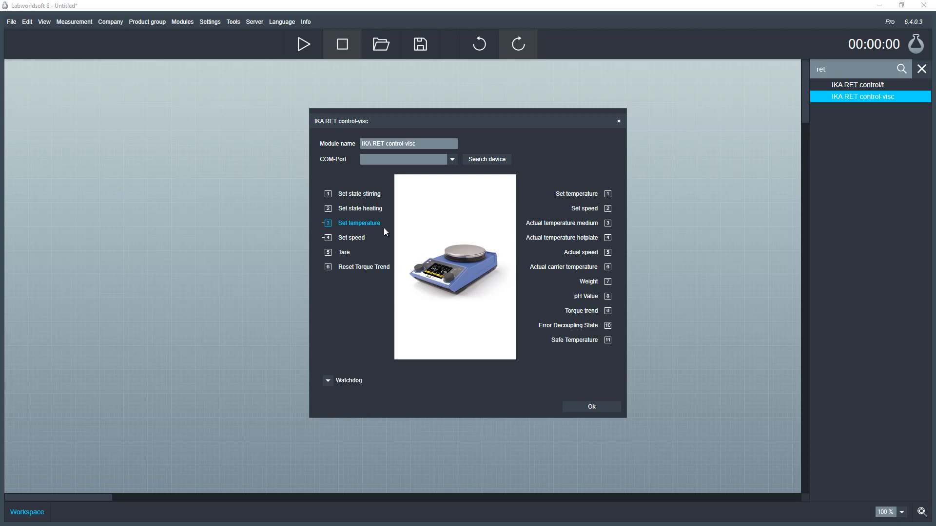
click(579, 194)
click(585, 208)
click(593, 224)
click(485, 161)
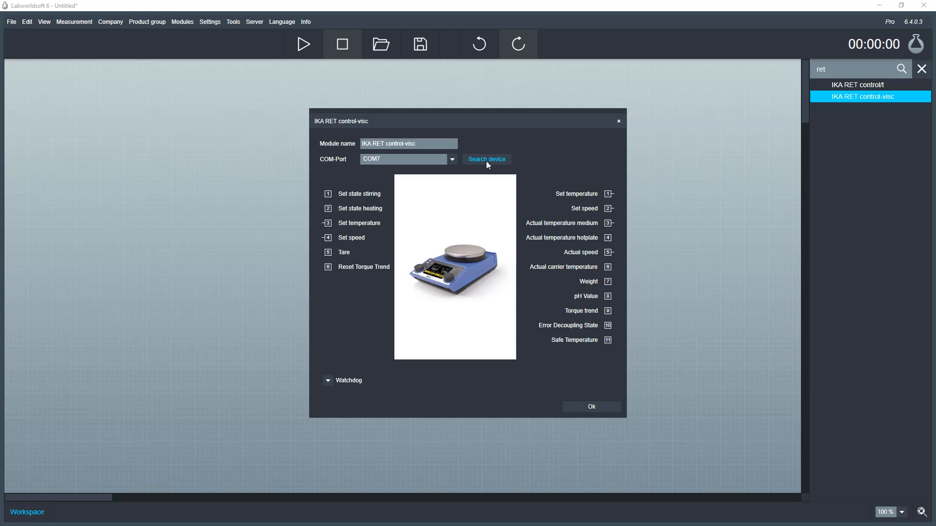
click(596, 411)
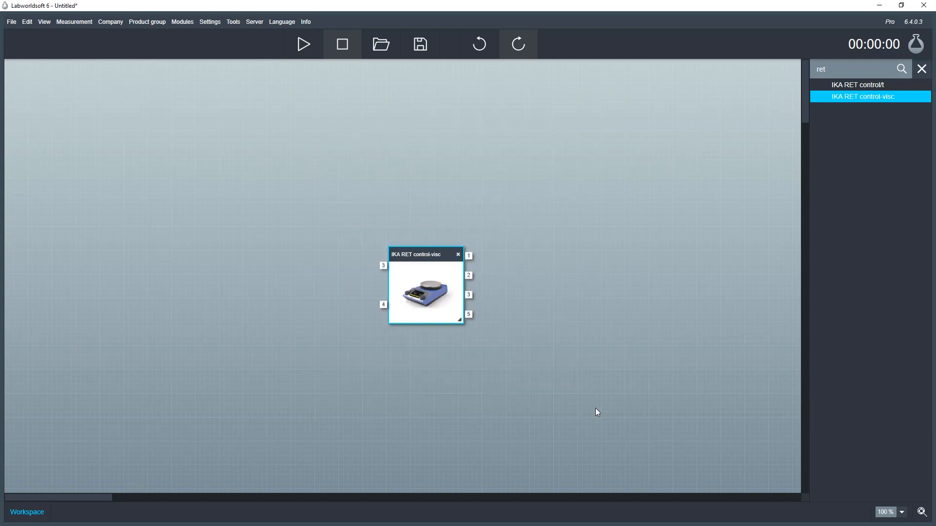
- Add a Method module from the Input module group beside the device and delete it again
click(182, 22)
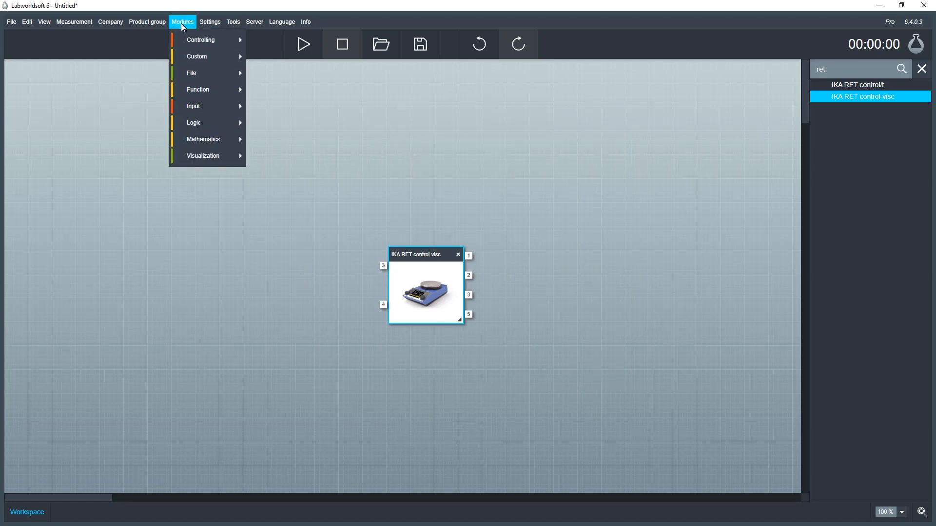
mouse_move(235, 106)
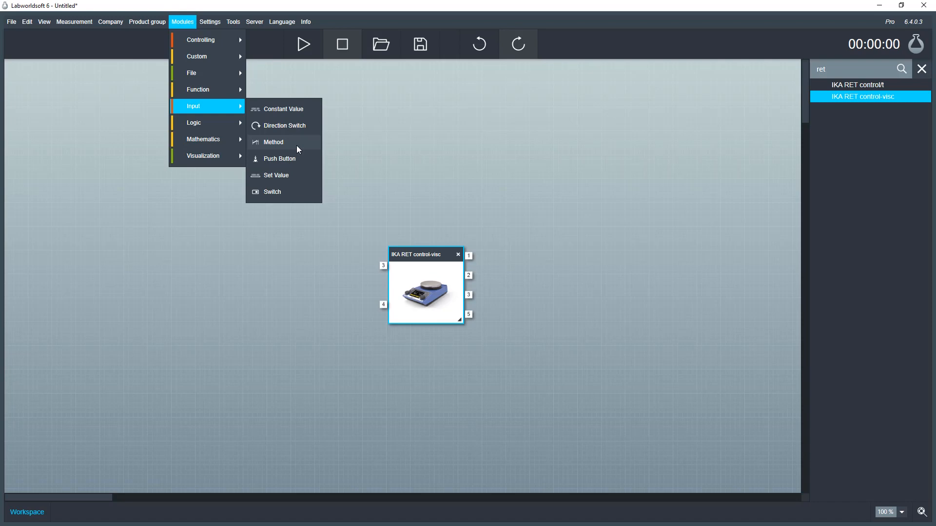
click(296, 145)
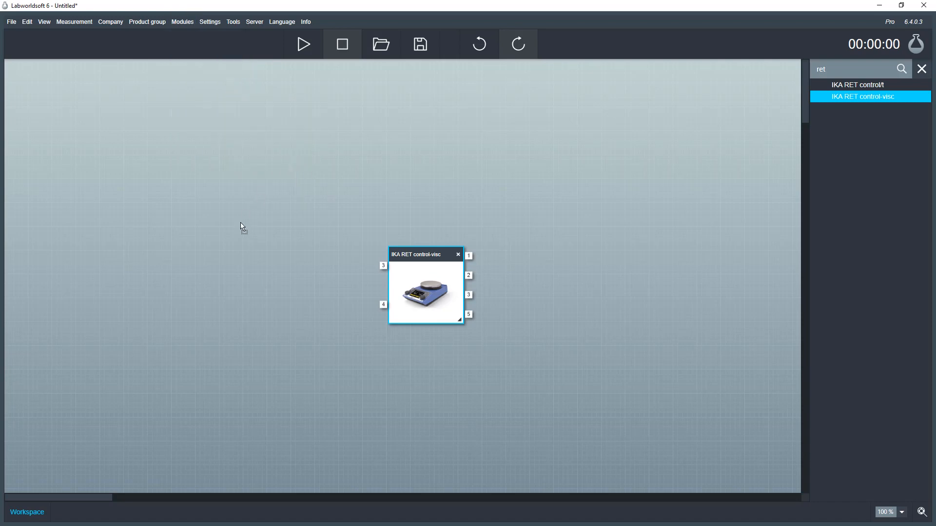
click(206, 264)
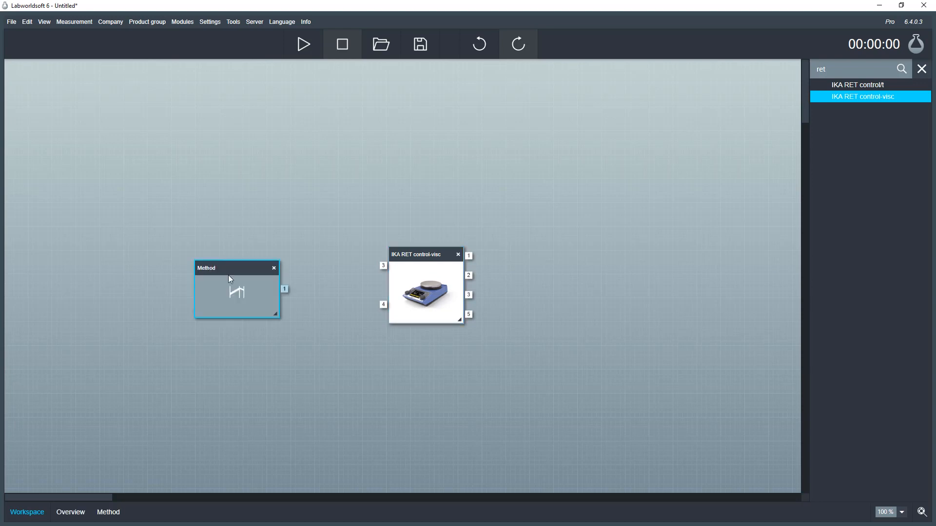
key(Delete)
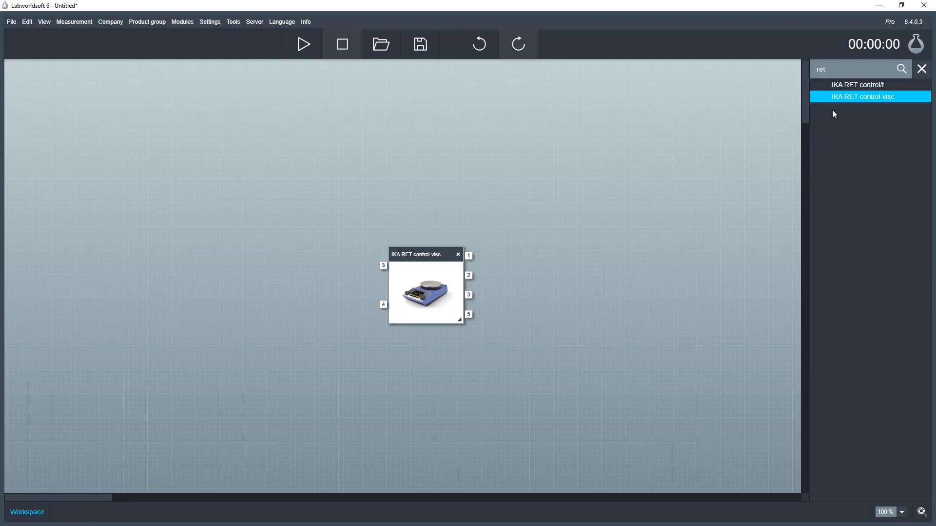
- Search for "meth", place the Method module found in the workspace, and remove it again
text(m)
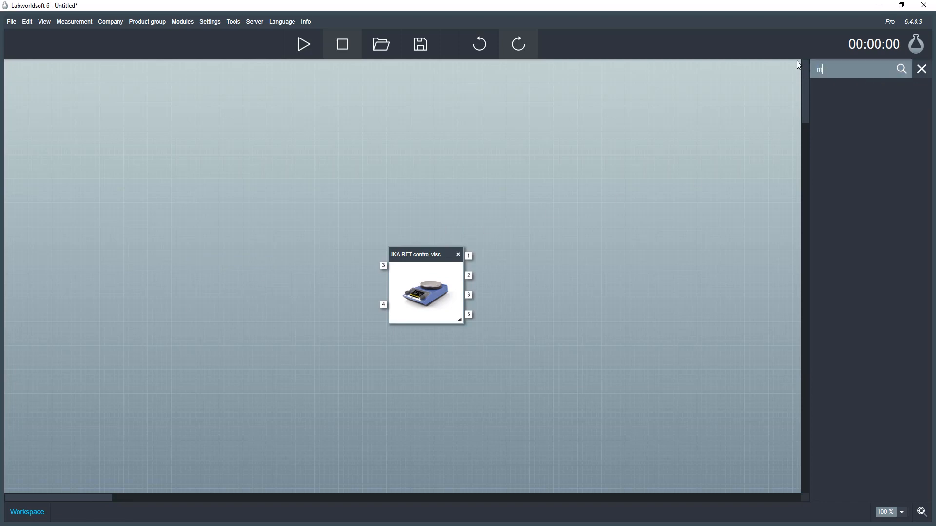
text(eth)
click(848, 88)
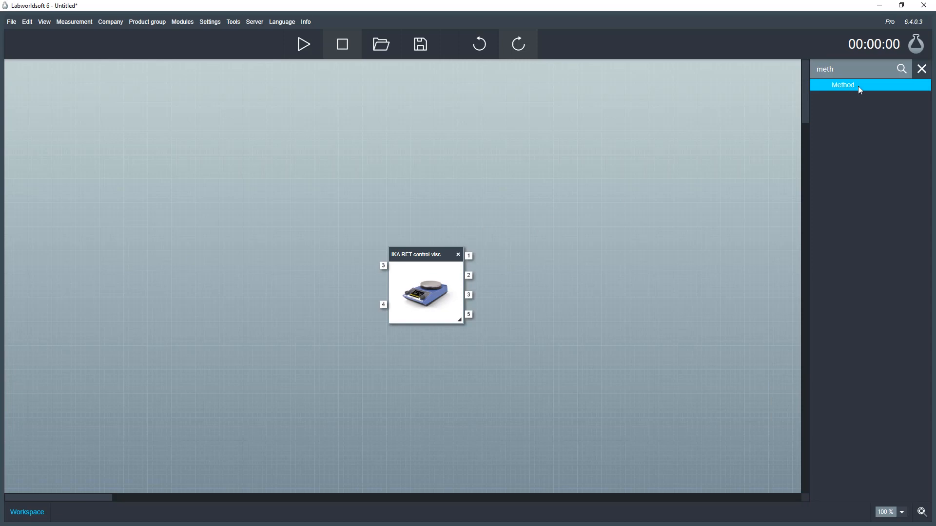
drag(858, 86, 295, 267)
drag(229, 268, 229, 267)
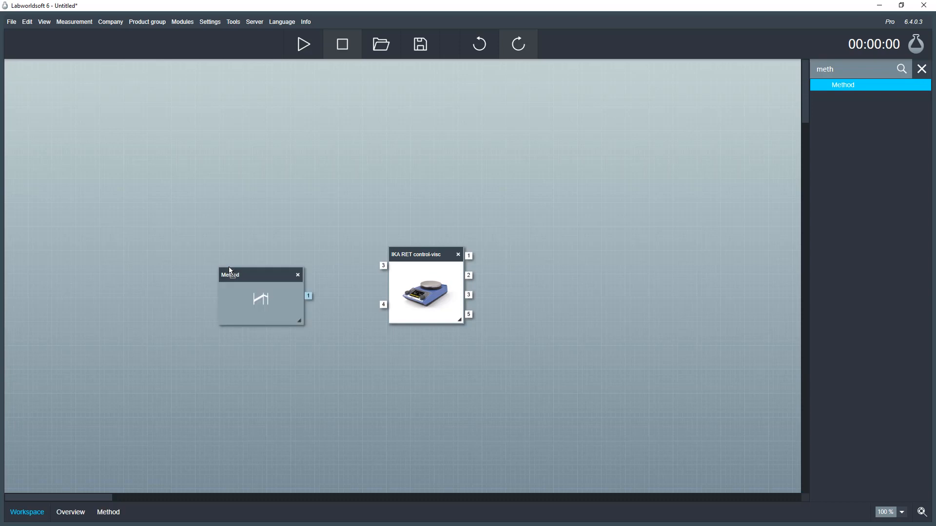
key(Delete)
key(Return)
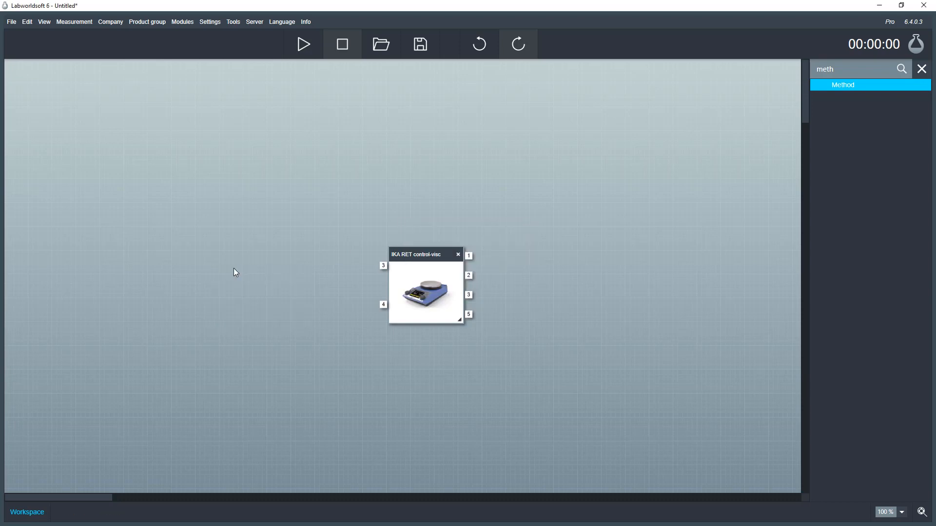
- Add a Method module from the workspace's quick-access wheel and position it on the input side of the RET control-visc device
right_click(209, 245)
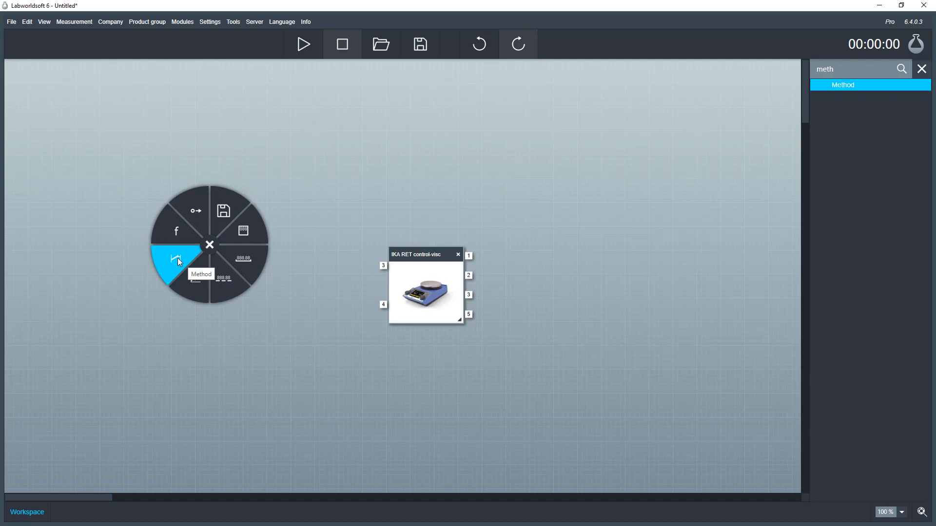
click(142, 274)
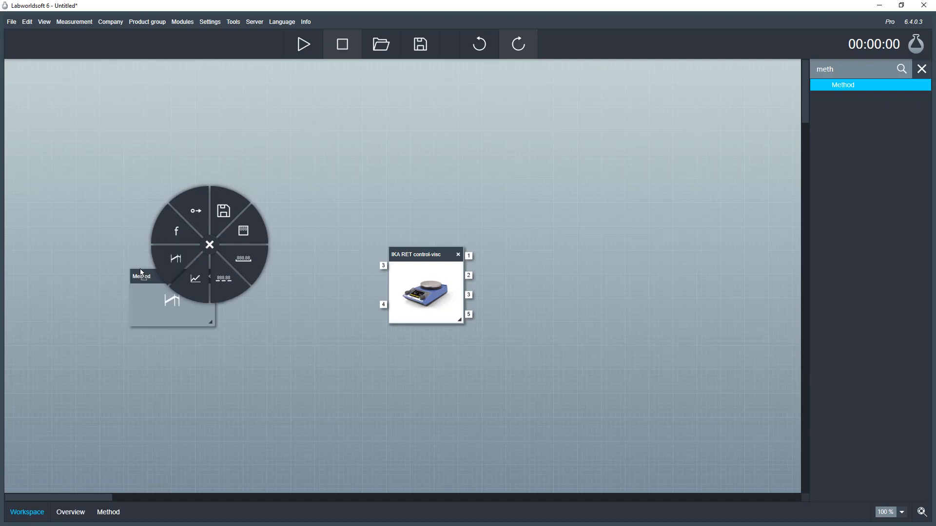
click(210, 246)
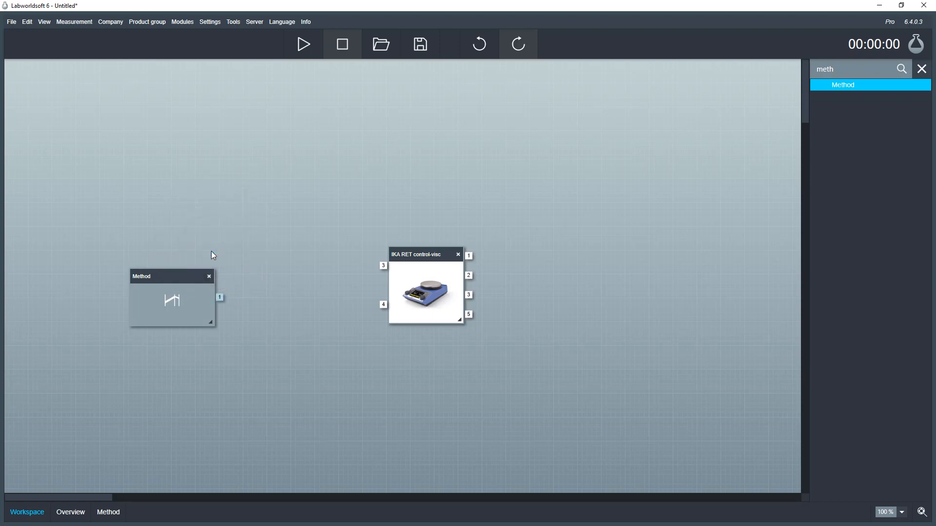
drag(209, 281, 244, 270)
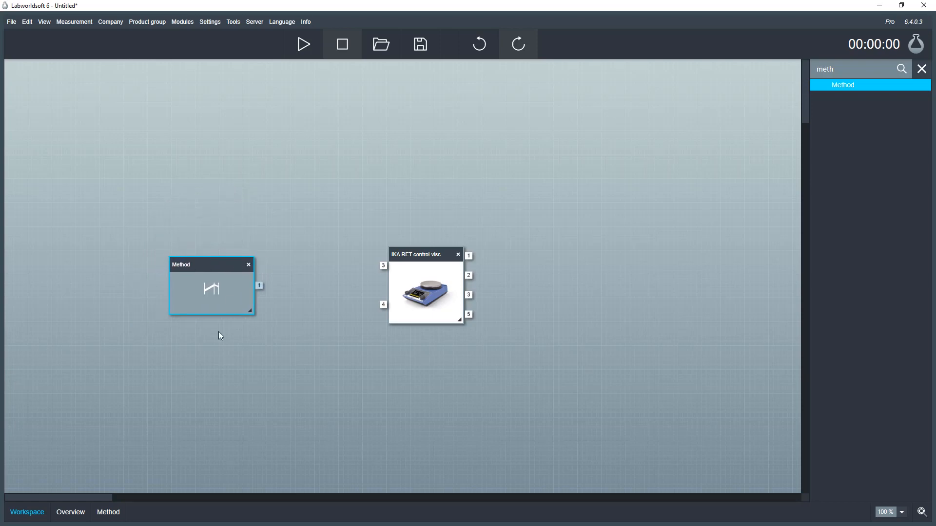
- Add a second output column to the Method module and return to the workspace
click(110, 514)
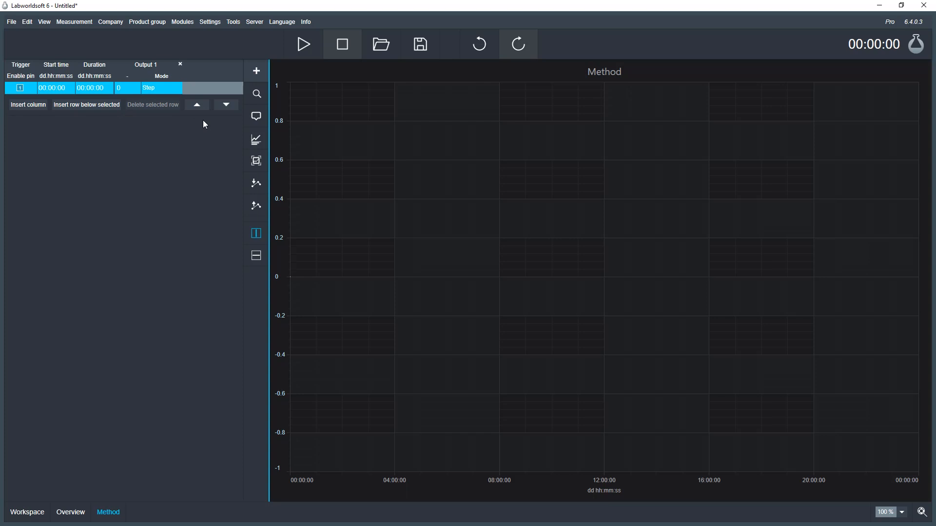
click(260, 77)
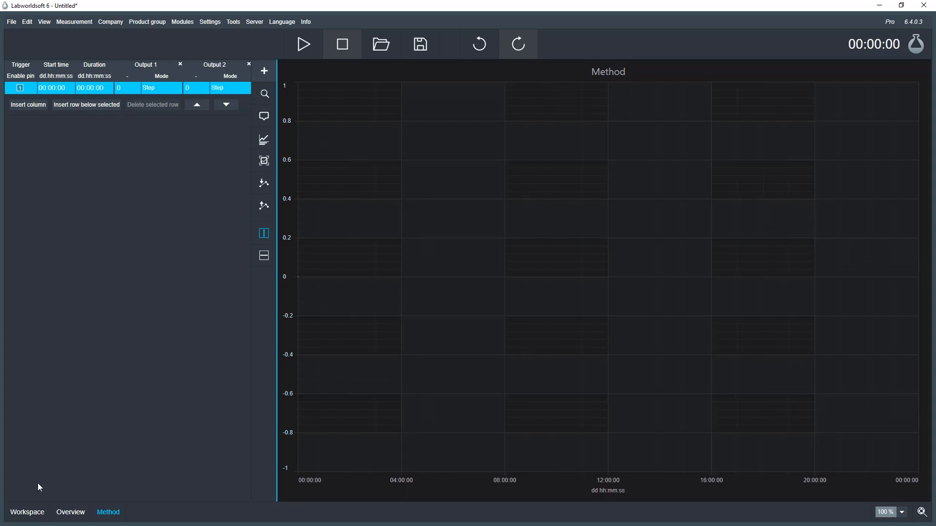
click(29, 511)
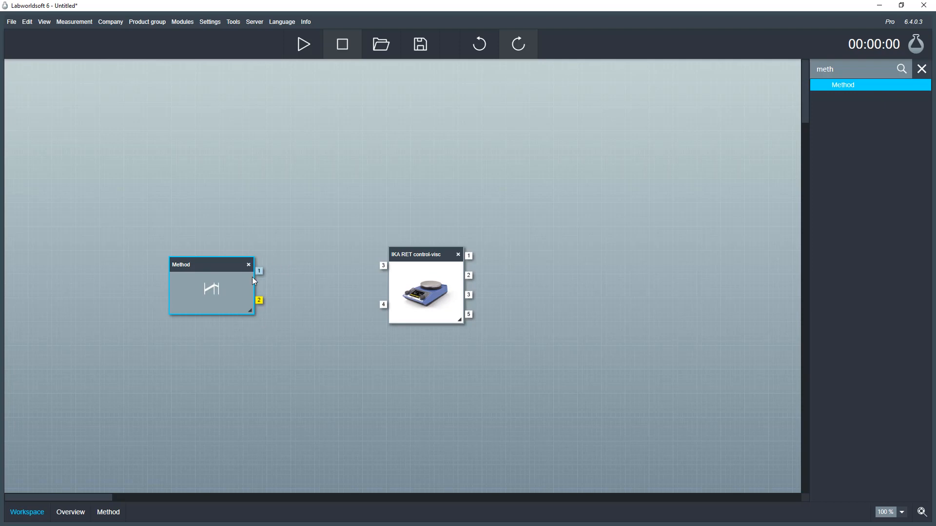
- Connect Method outputs 1 and 2 to the device's Set temperature and Set speed inputs, and create a display for the device
drag(259, 271, 384, 266)
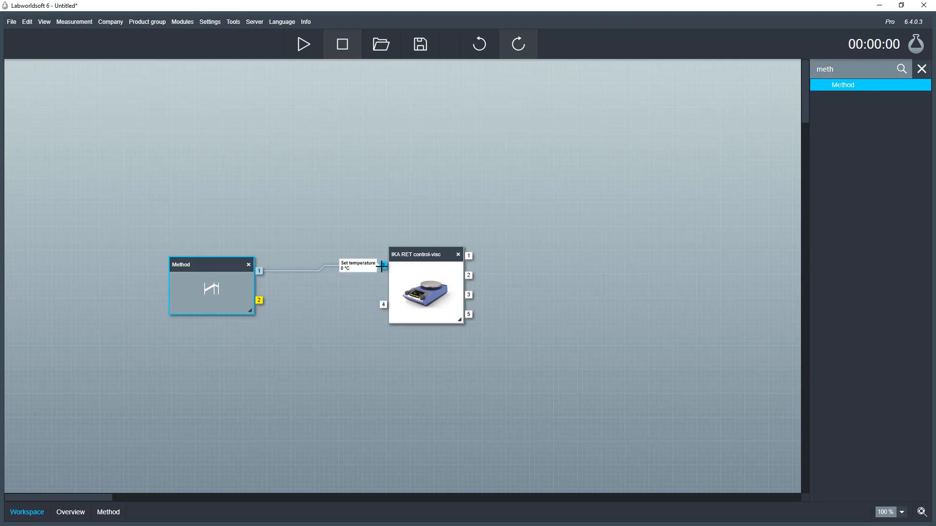
click(384, 305)
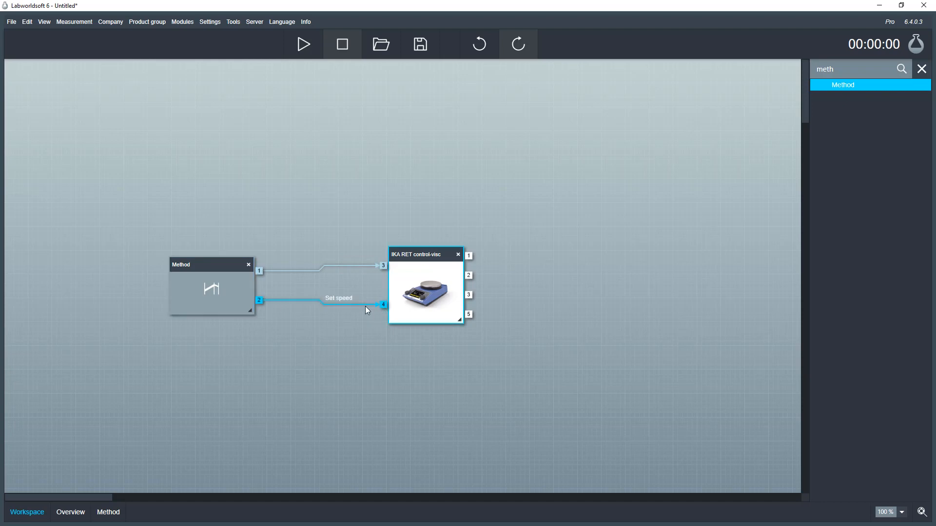
click(366, 305)
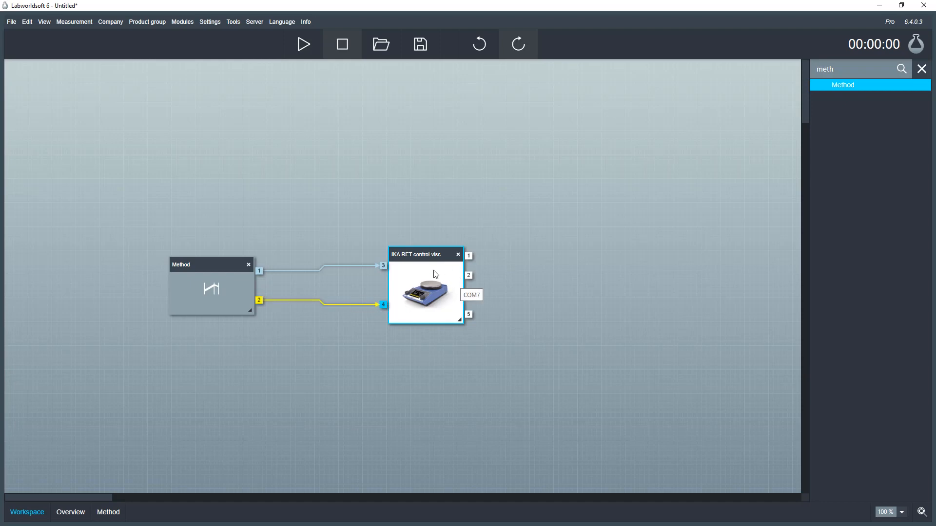
right_click(434, 271)
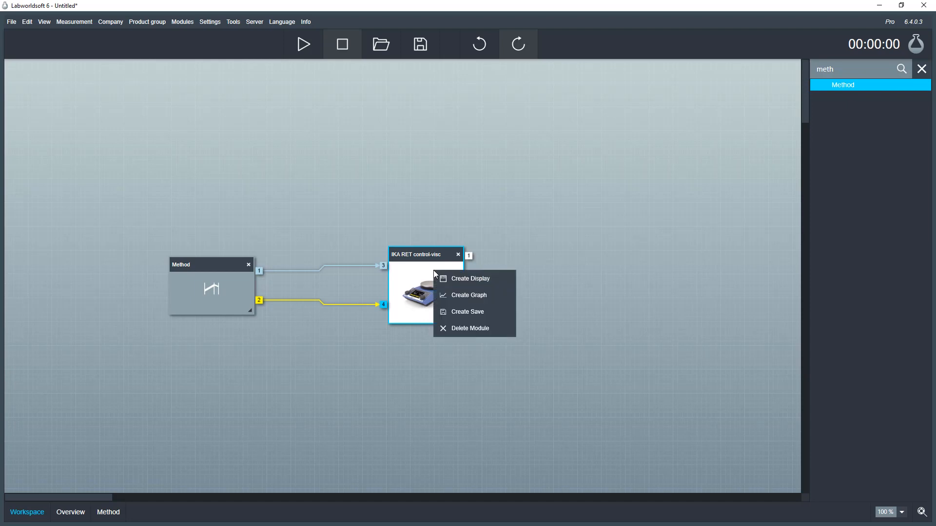
click(469, 284)
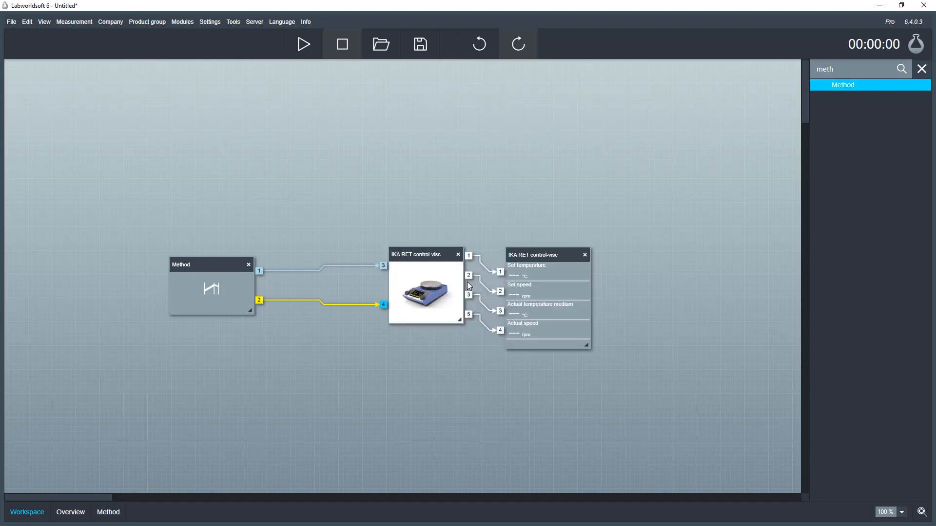
- In the method's first row, set the duration to 00:05:00, the temperature to 20 °C and the speed to 200 rpm
click(118, 515)
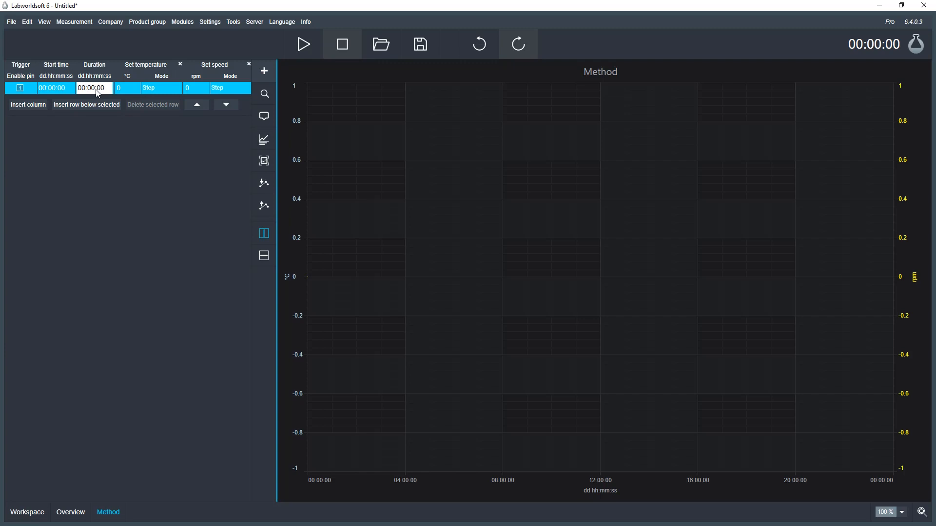
text(5)
click(121, 89)
text(20)
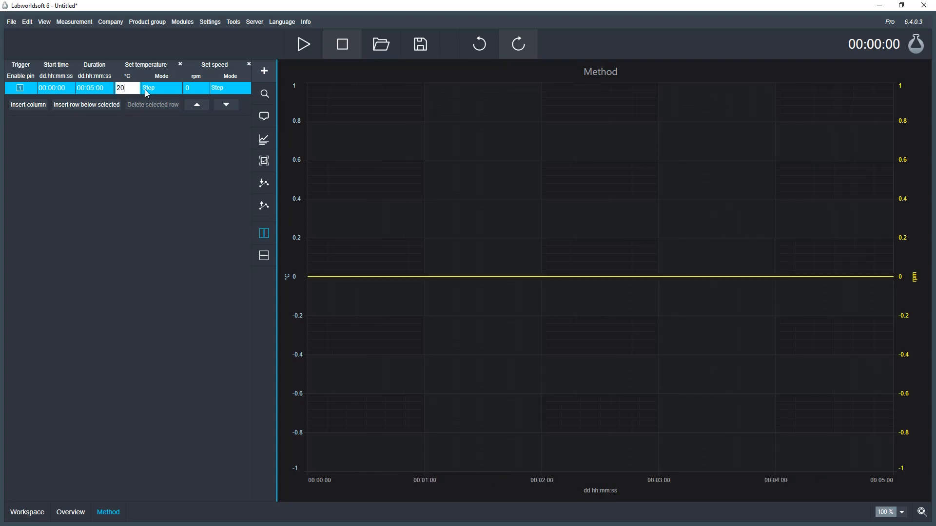
click(206, 91)
text(200)
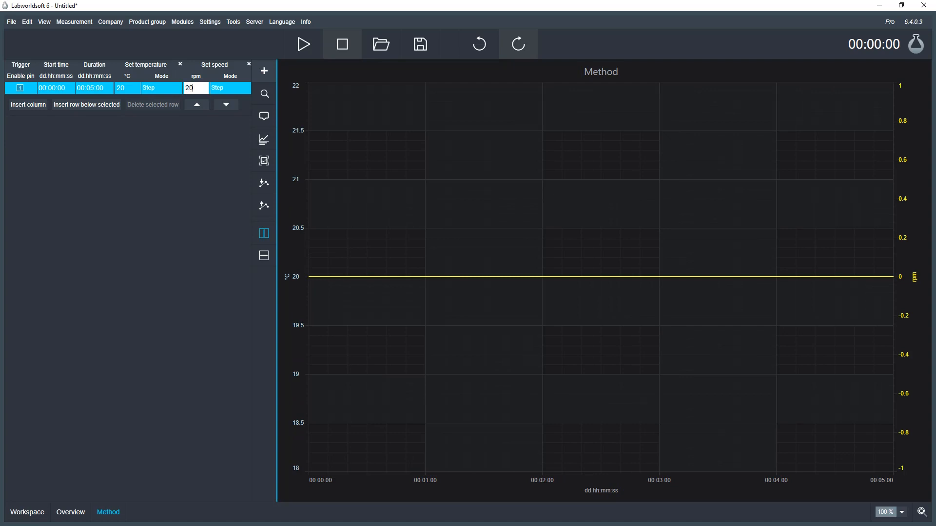
click(147, 106)
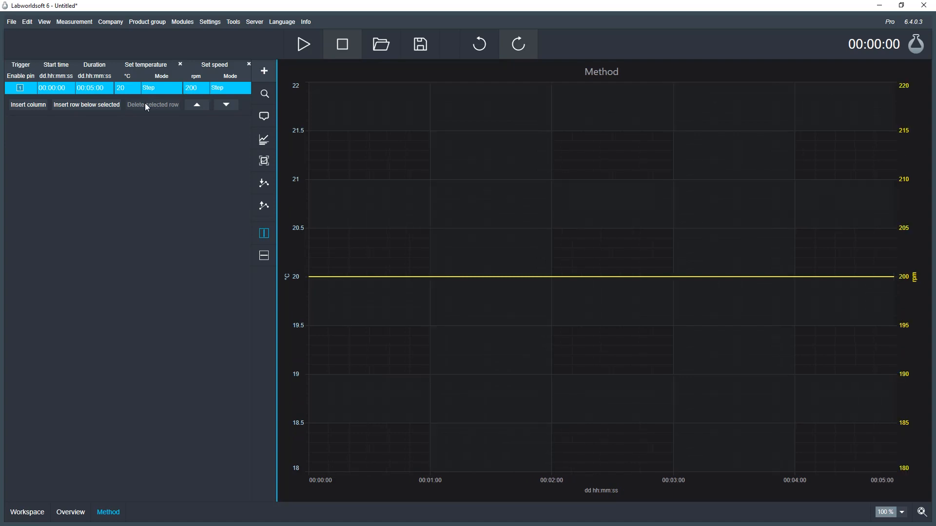
- Insert a second method row and set its duration to 01:00:00, temperature to 50 °C and speed to 500 rpm
click(119, 104)
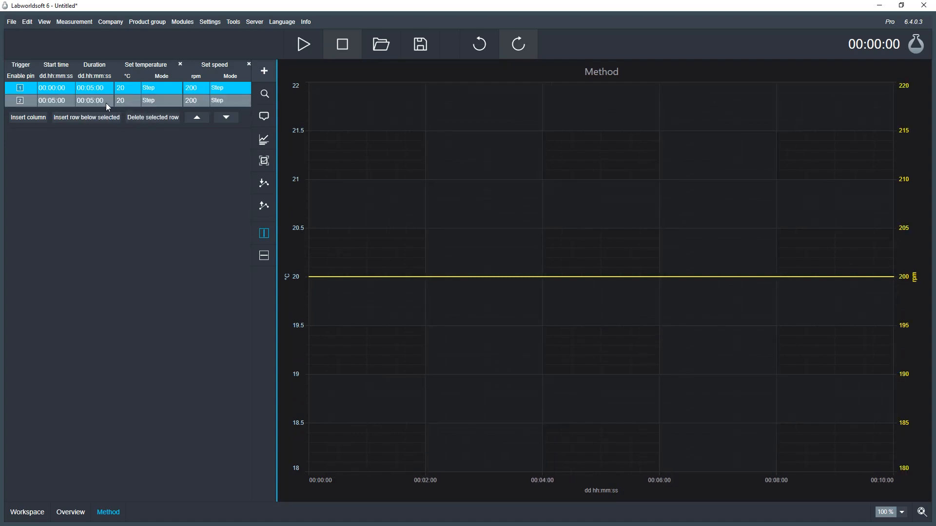
click(97, 101)
key(BackSpace)
key(BackSpace)
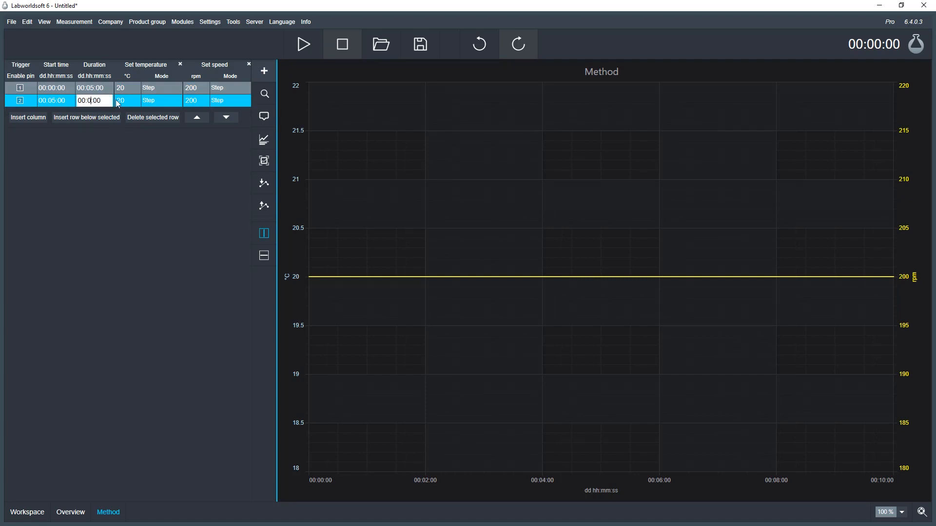
text(01:)
click(125, 99)
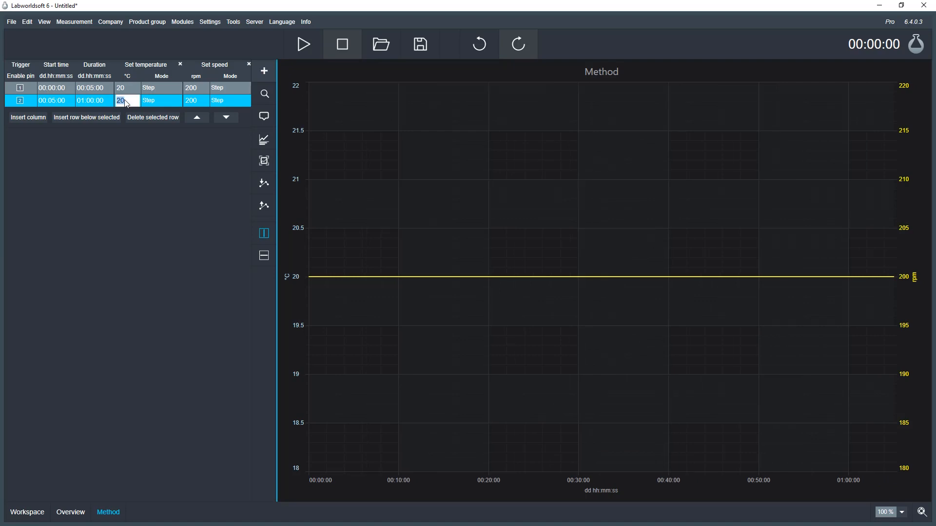
text(50)
click(202, 100)
text(500)
key(Return)
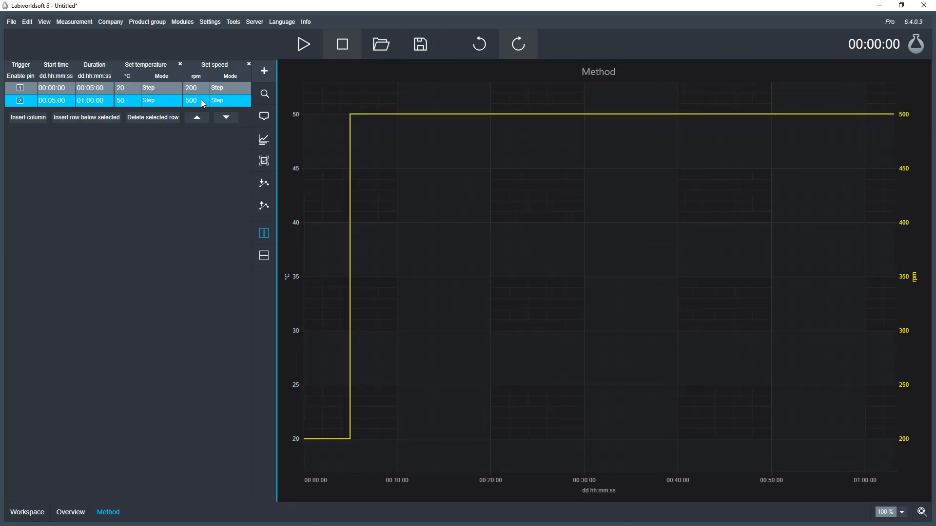
- Insert a third method row and set its temperature to 20 °C and duration to 00:45:00
click(93, 125)
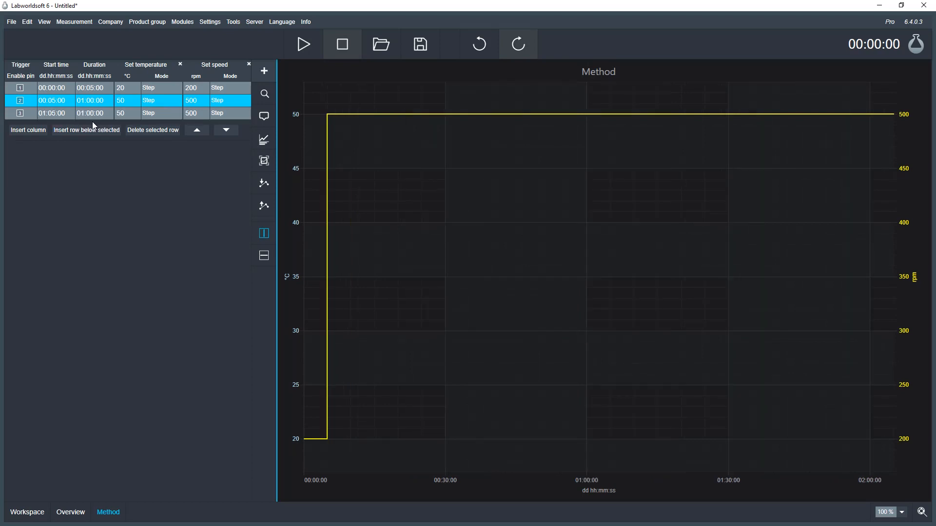
double_click(126, 115)
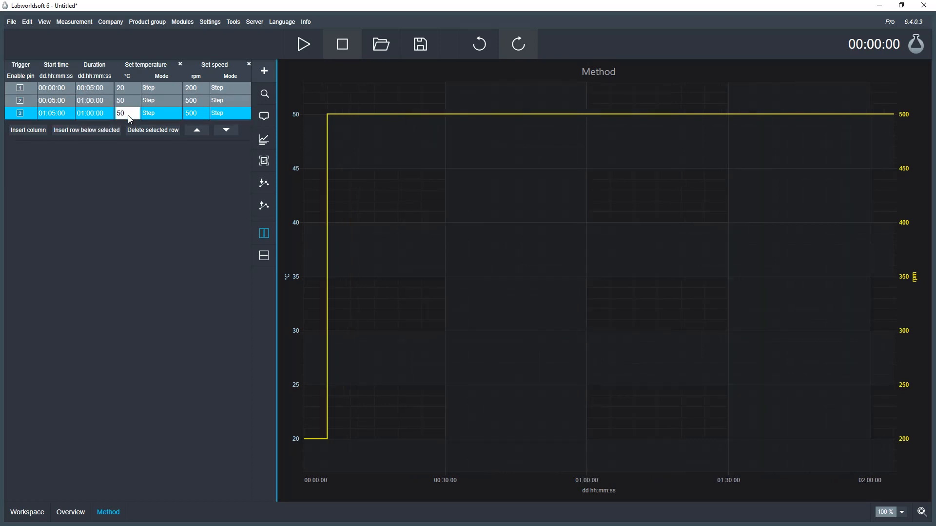
text(20)
key(Return)
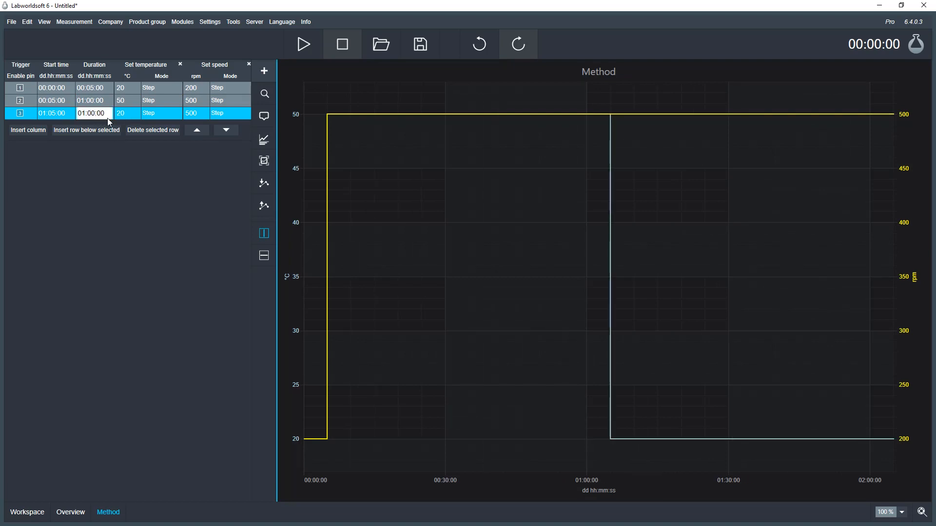
key(BackSpace)
key(BackSpace)
key(BackSpace)
key(BackSpace)
text(0:45)
key(Return)
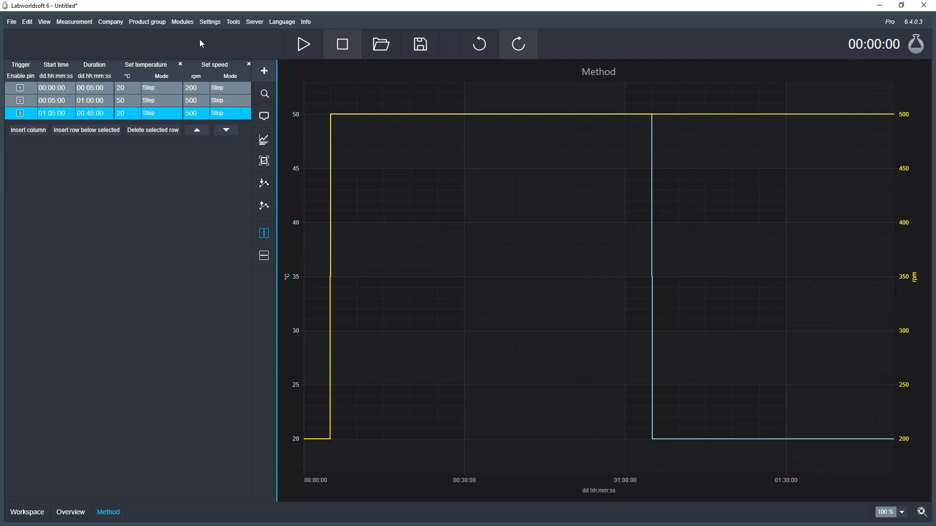
- Change the speed mode of the second method row to Ramp, comparing its curve with Step mode
click(232, 104)
click(230, 102)
click(225, 119)
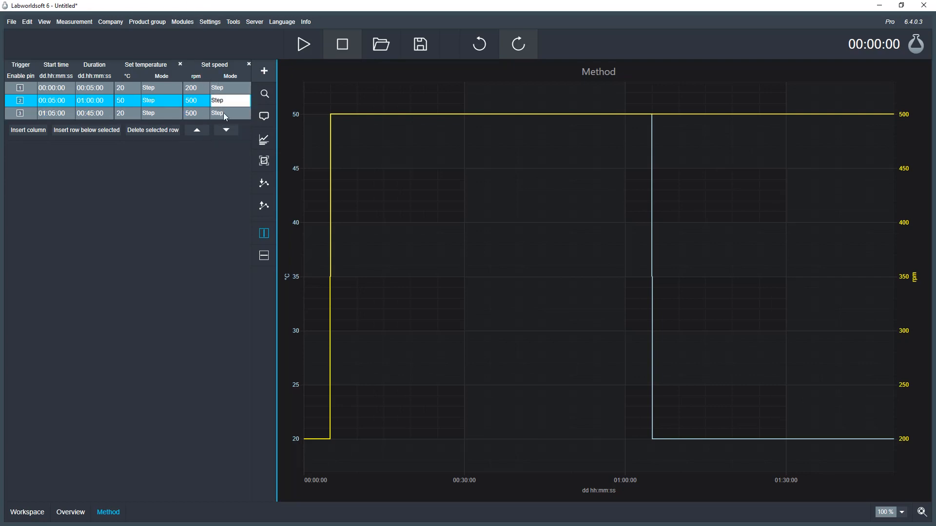
click(228, 101)
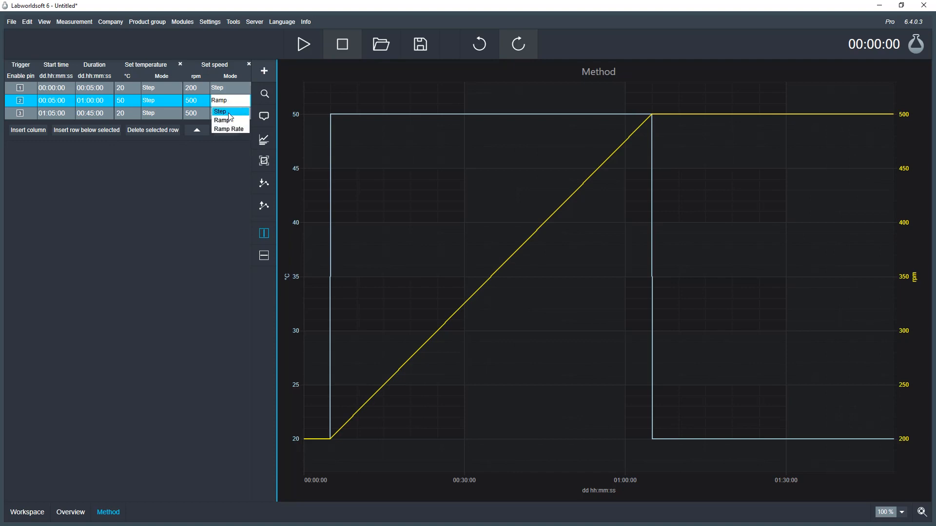
click(229, 105)
click(229, 103)
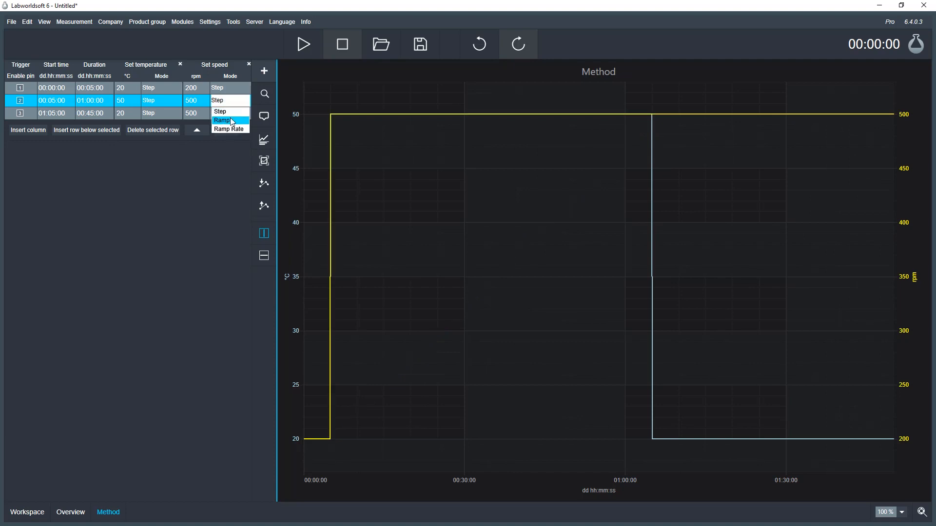
click(230, 120)
click(230, 118)
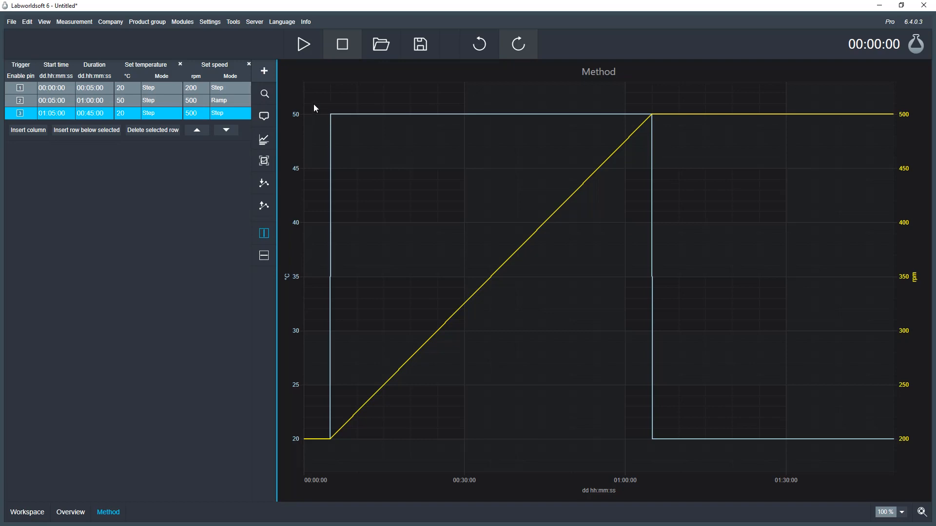
- Start the measurement, check the device's live values in the workspace, and return to the method view
click(301, 47)
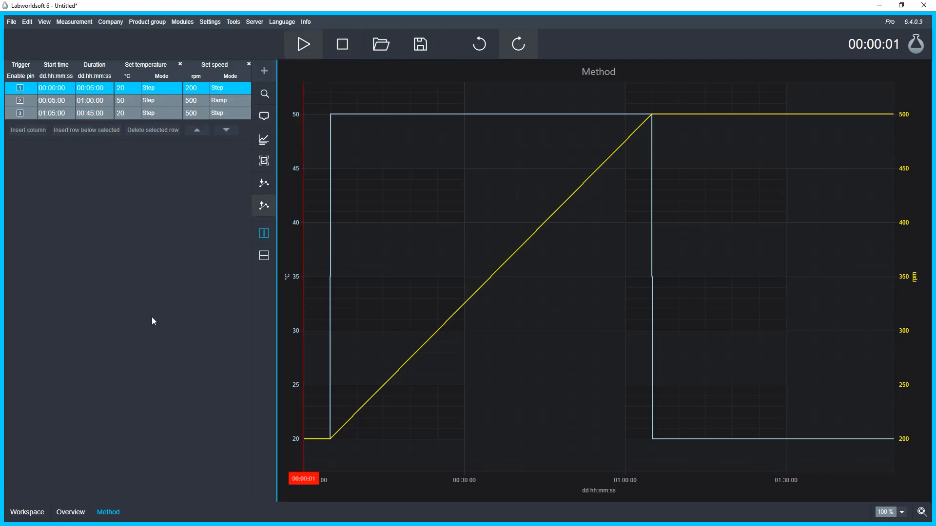
click(26, 512)
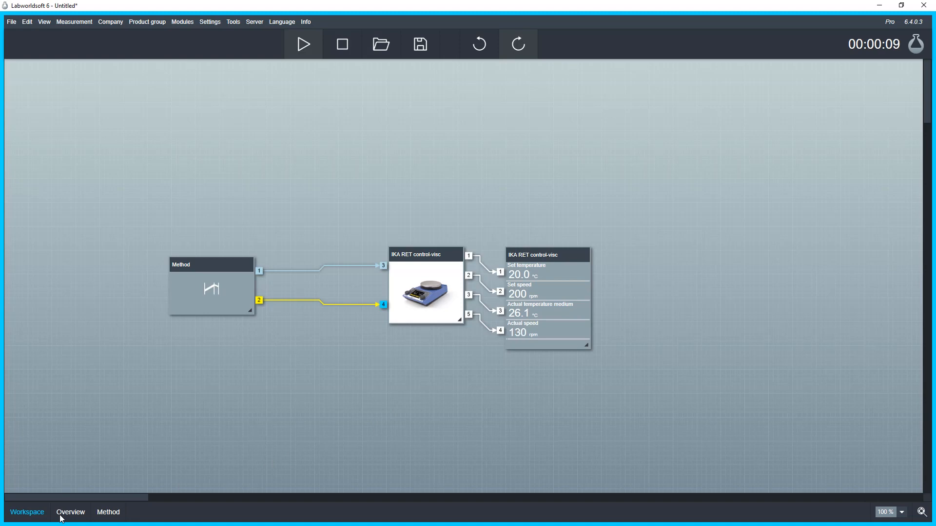
click(108, 512)
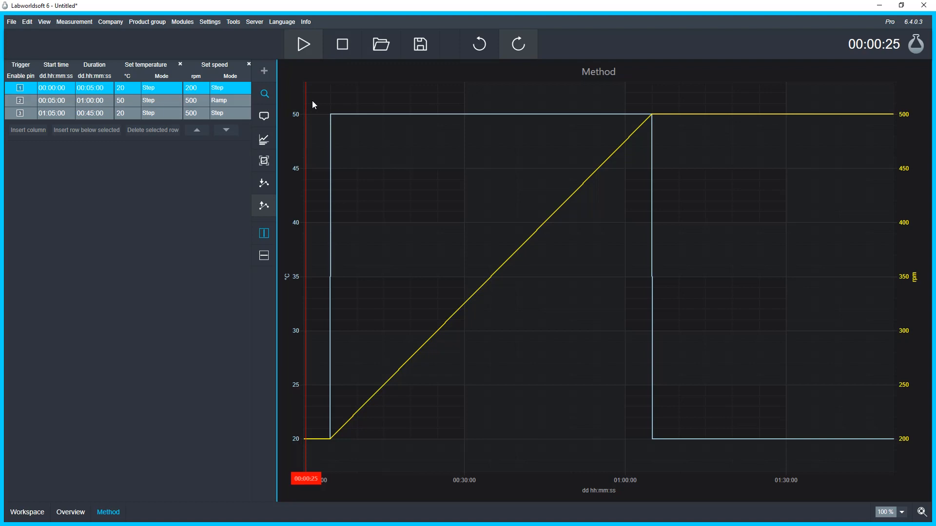
- Examine the method chart by zooming into the temperature and speed curves and restoring the full view
drag(312, 102, 687, 456)
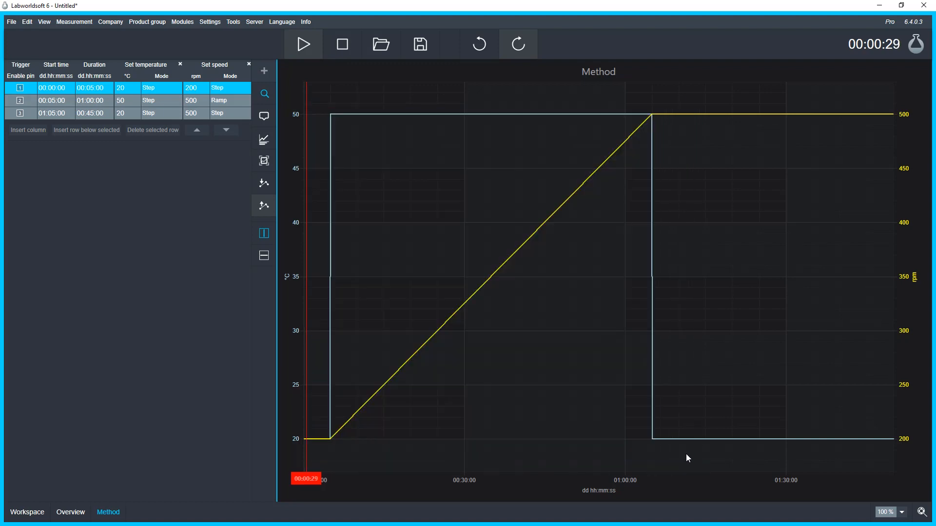
drag(490, 314, 305, 487)
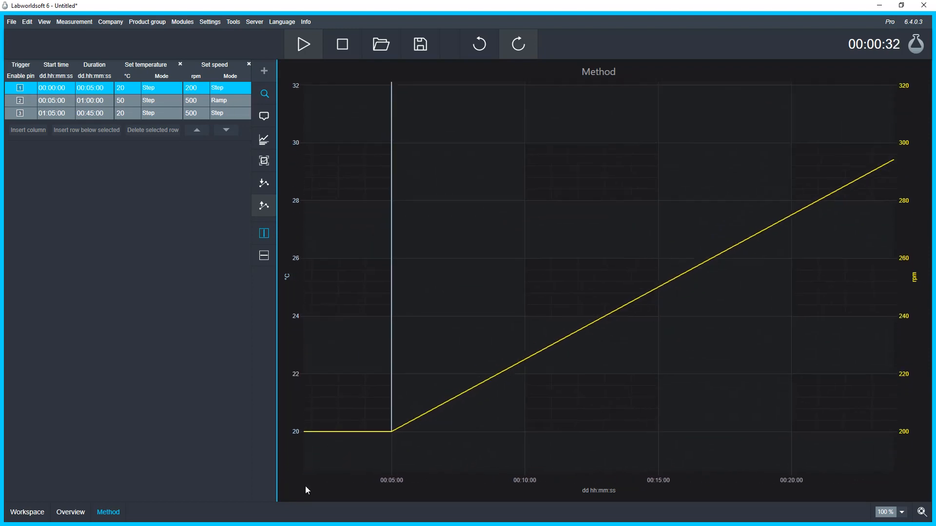
double_click(496, 309)
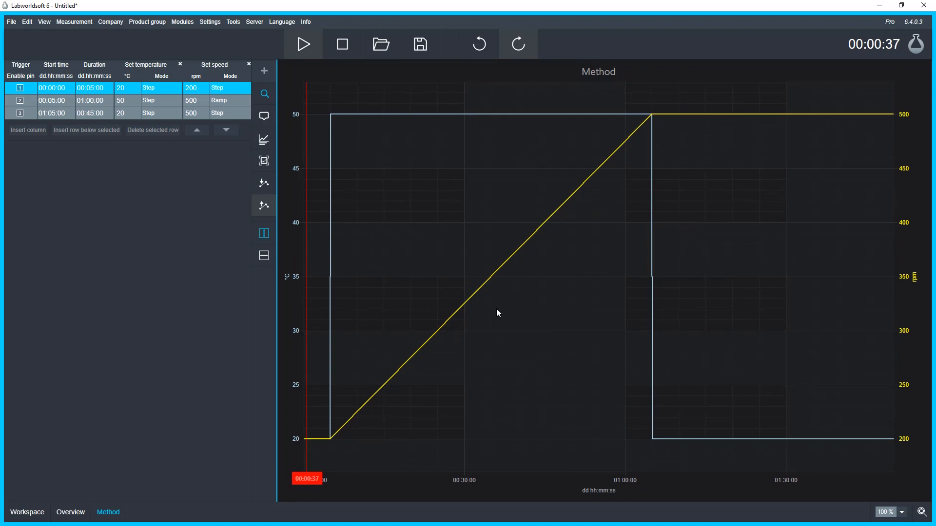
scroll(496, 308, up, 3)
scroll(496, 309, down, 4)
scroll(497, 309, up, 6)
scroll(496, 309, down, 1)
scroll(496, 308, down, 2)
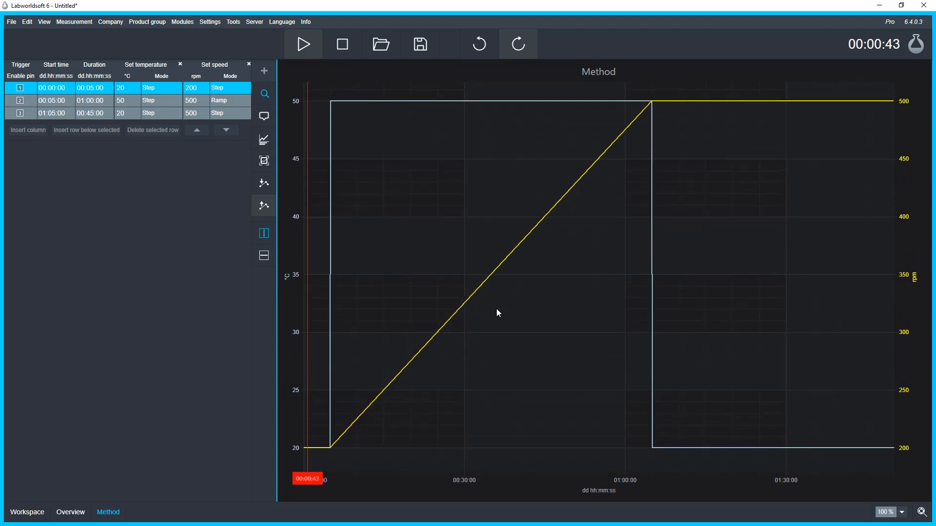
scroll(496, 308, down, 1)
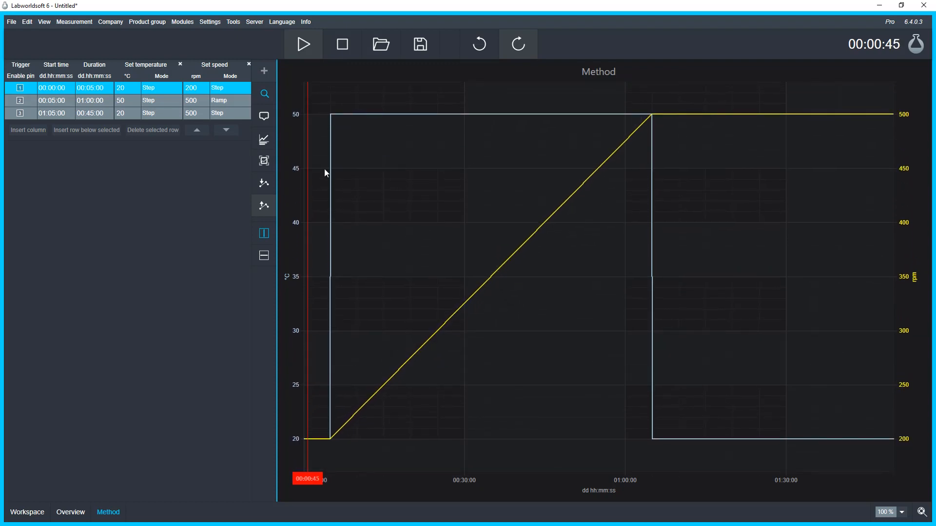
- Show value labels and the legend on the method chart, and toggle the Set speed and Set temperature curves off and on
click(263, 116)
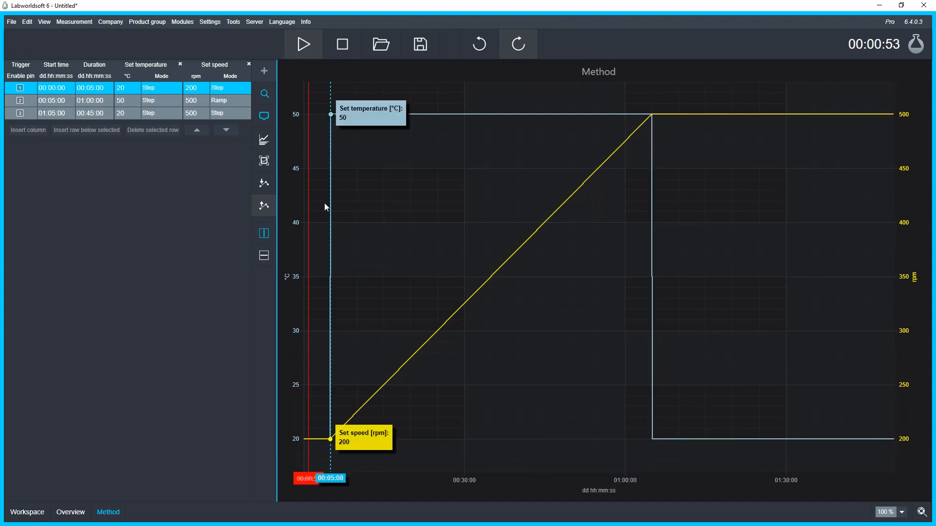
click(265, 141)
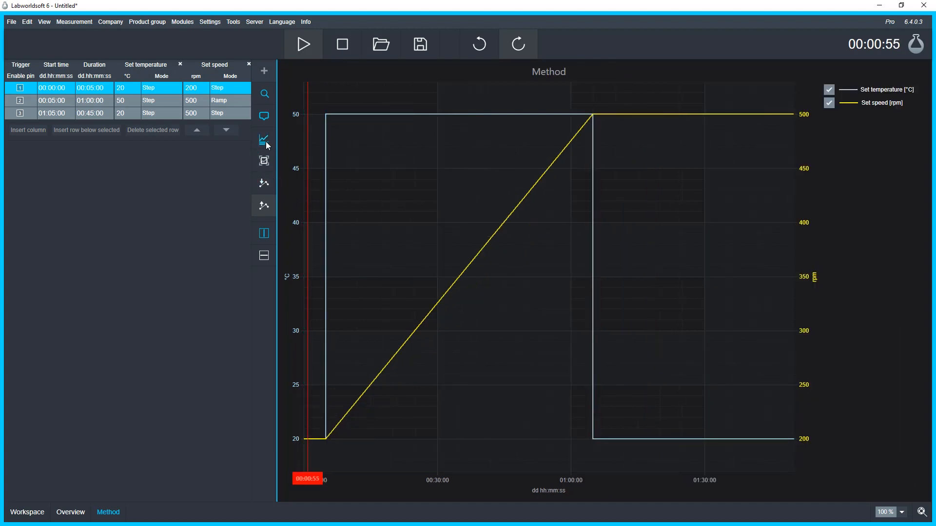
click(831, 102)
click(831, 103)
click(830, 90)
click(831, 90)
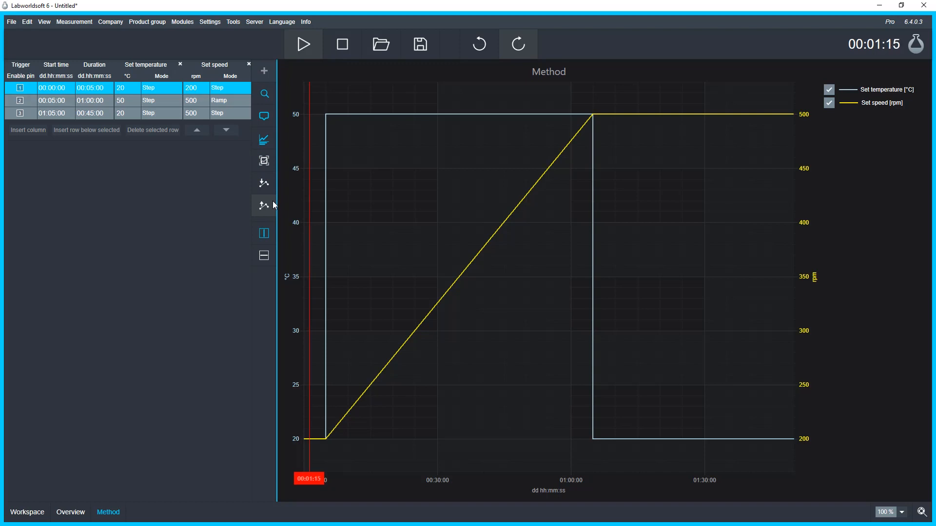
- Try the stacked layout for the method table and chart, and restore the side-by-side layout
click(273, 256)
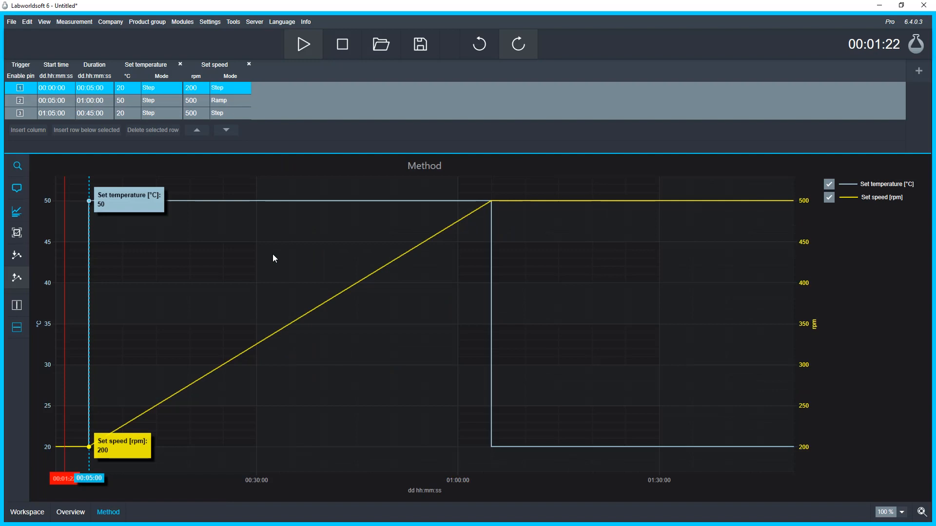
click(16, 306)
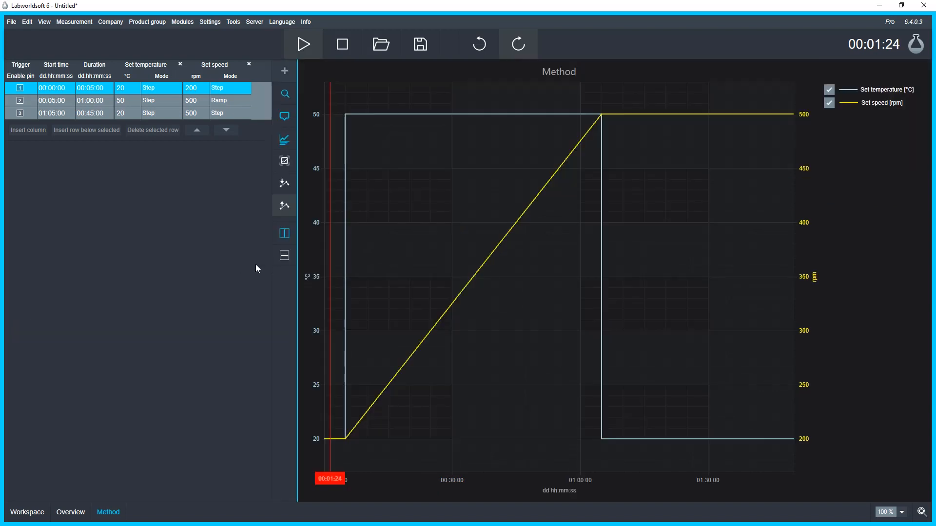
click(285, 259)
click(17, 305)
- Return to the workspace and stop the running measurement
click(39, 511)
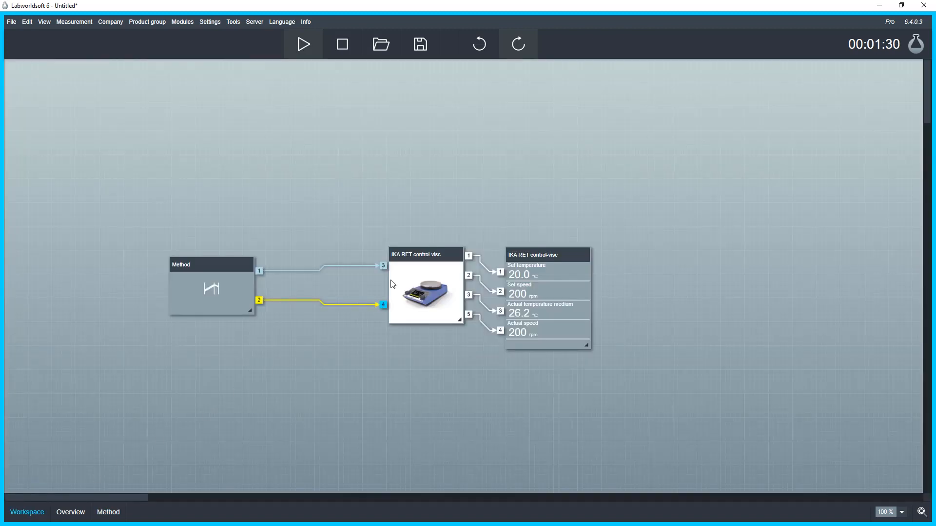
click(343, 45)
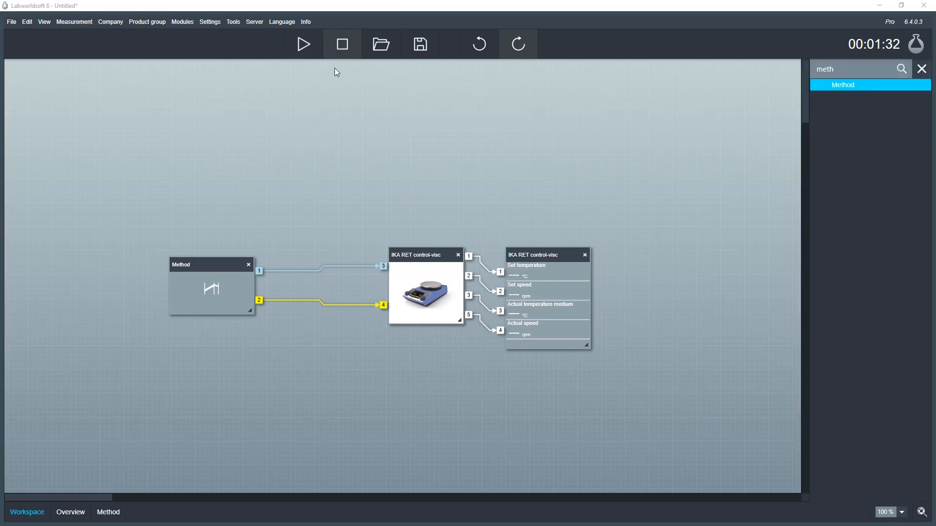
- Enable Allow editing while running in the Method module's settings and check the Go to Step and Go to Time controls in the method view
double_click(209, 293)
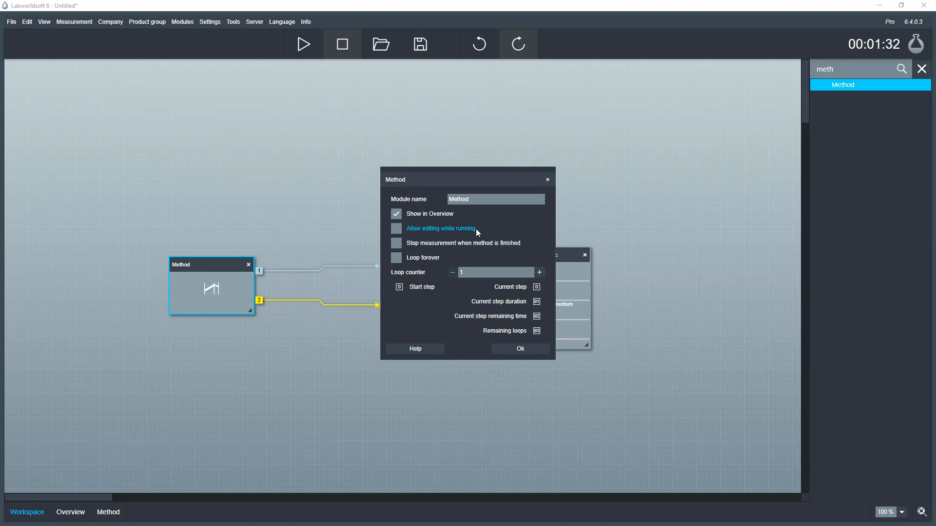
click(519, 348)
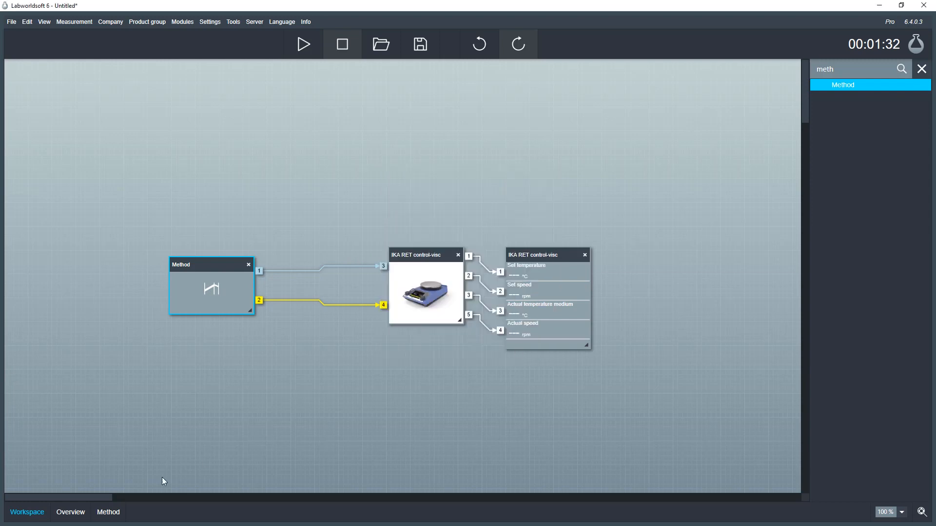
click(99, 517)
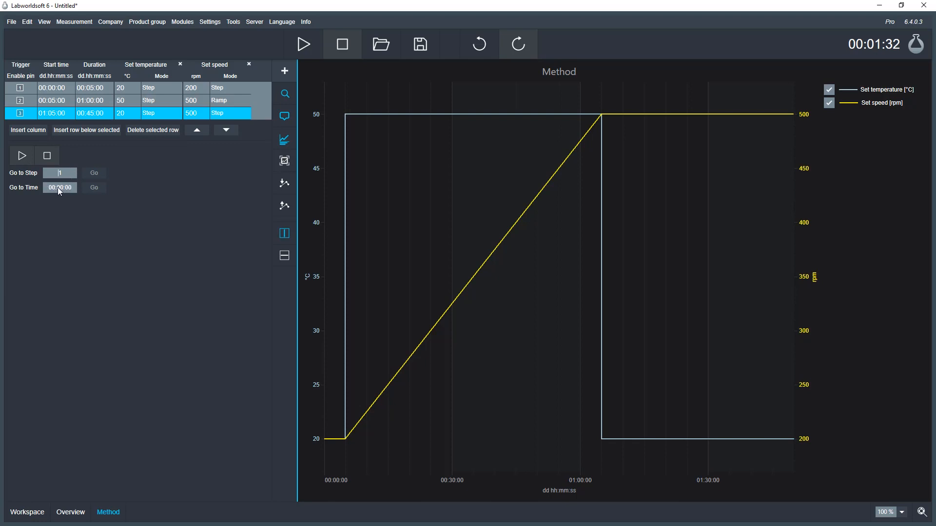
click(28, 512)
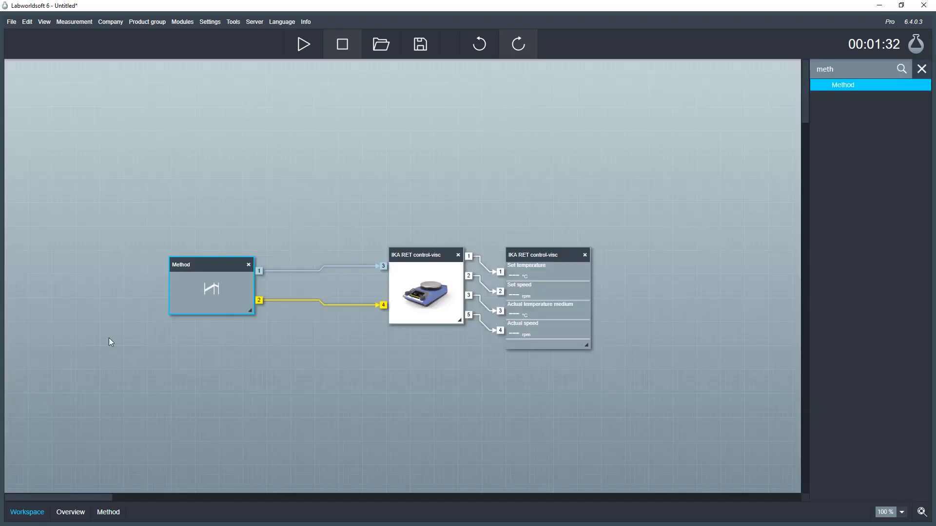
- In the Method module's settings, enable stopping the measurement when the method finishes, set the loop counter to 7, and enable Loop forever
double_click(217, 294)
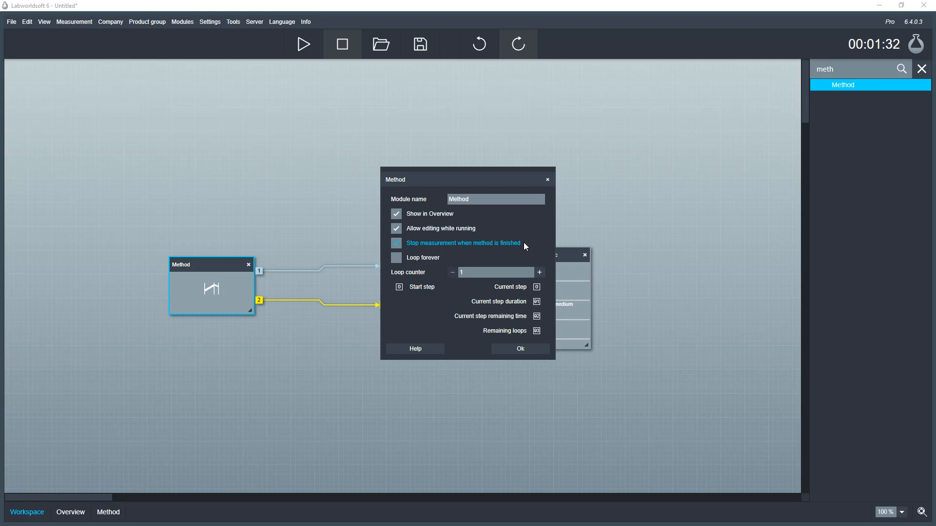
click(540, 273)
click(540, 273)
click(541, 273)
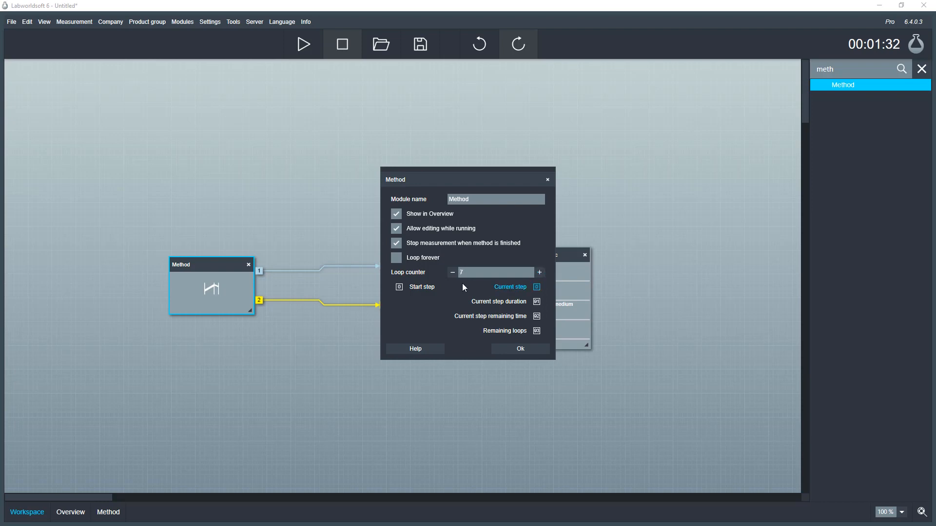
click(409, 265)
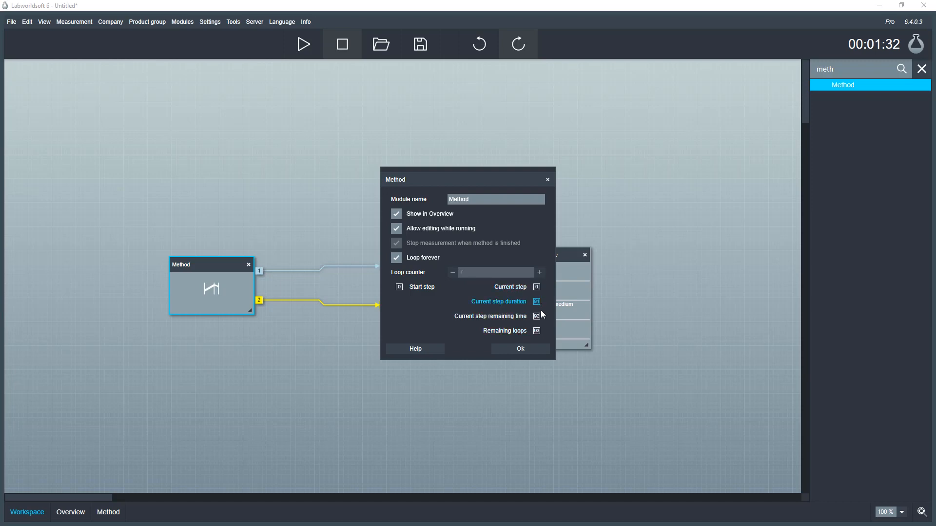
click(539, 351)
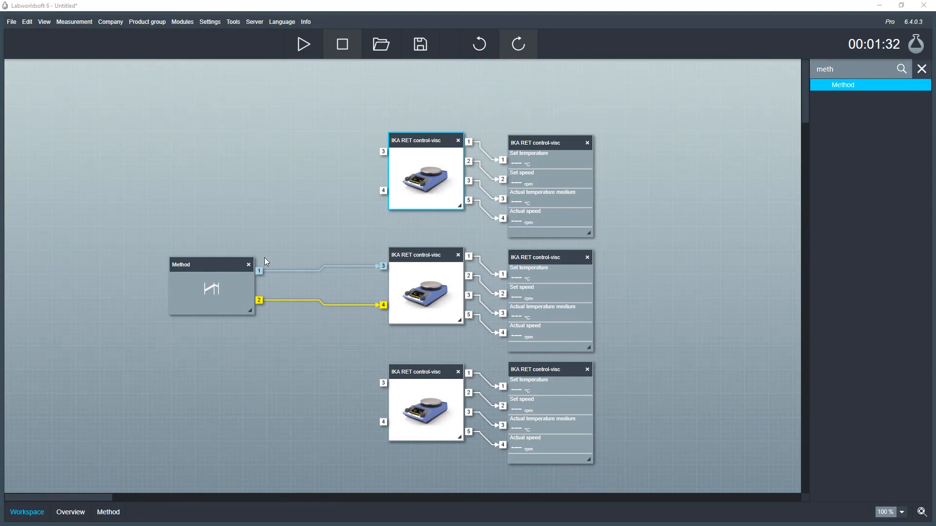
- Connect Method outputs 1 and 2 to the temperature and speed inputs (3 and 4) of the upper and lower IKA RET control-visc stirrers
drag(259, 271, 383, 152)
drag(259, 300, 385, 189)
drag(259, 271, 385, 379)
drag(258, 300, 380, 421)
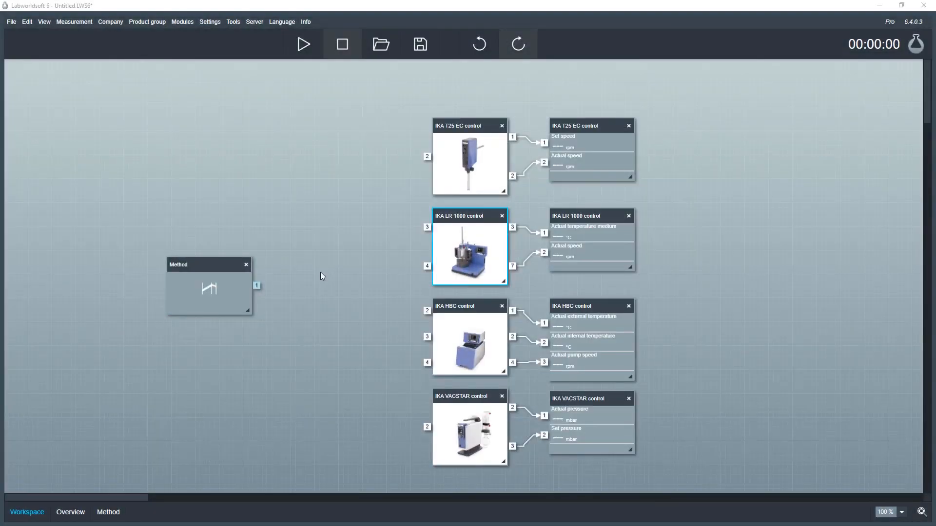
- Add six output columns to the method table for seven outputs, and stack the table above the chart
click(113, 516)
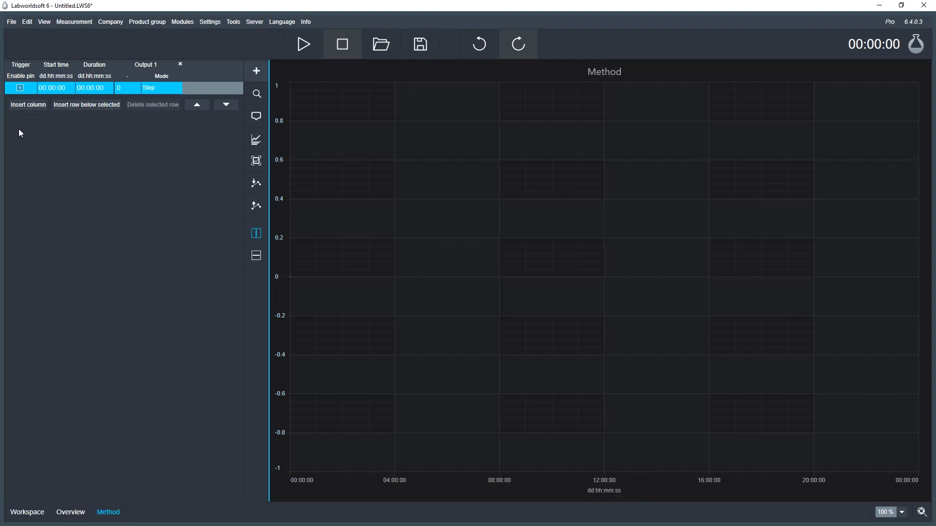
click(21, 111)
click(21, 110)
click(21, 111)
click(21, 111)
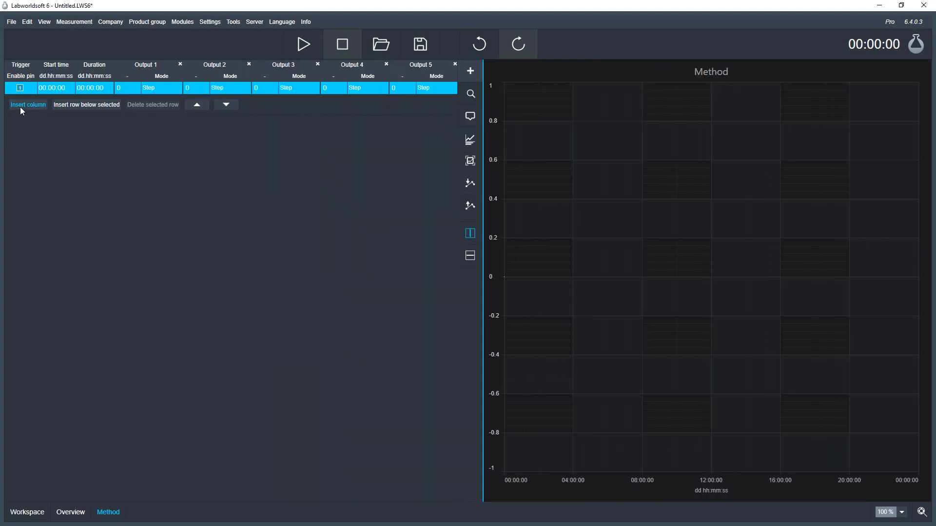
click(21, 110)
click(22, 111)
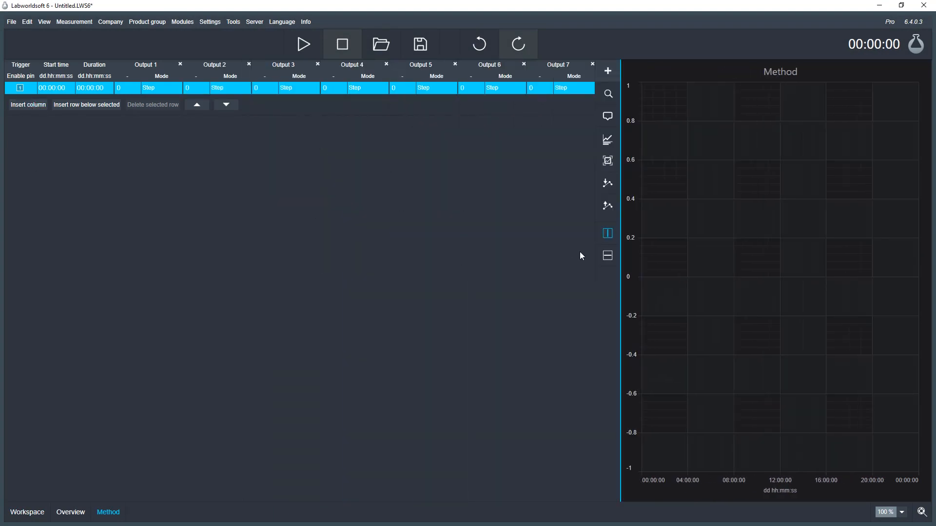
click(608, 256)
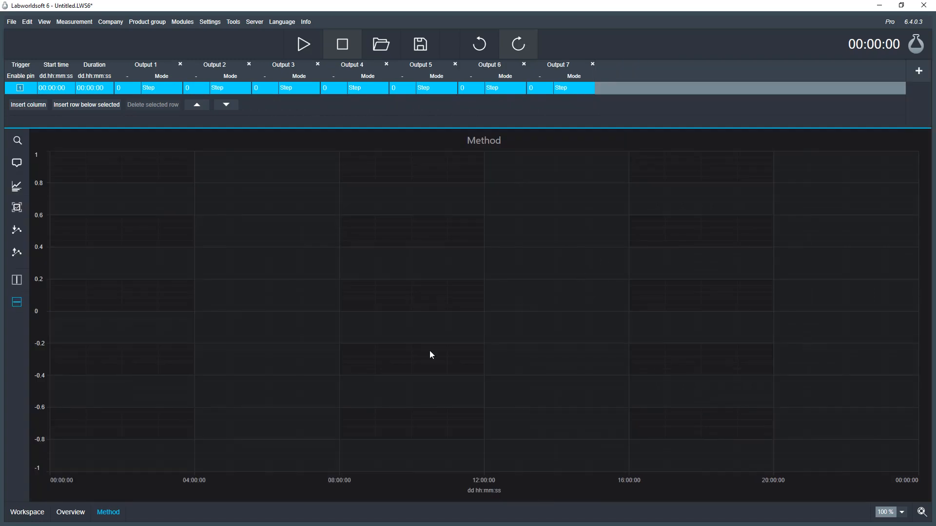
- In the workspace, connect Method outputs 1 to 7 in order to the T25, LR 1000, HBC and VACSTAR control inputs
click(32, 515)
drag(257, 264, 429, 156)
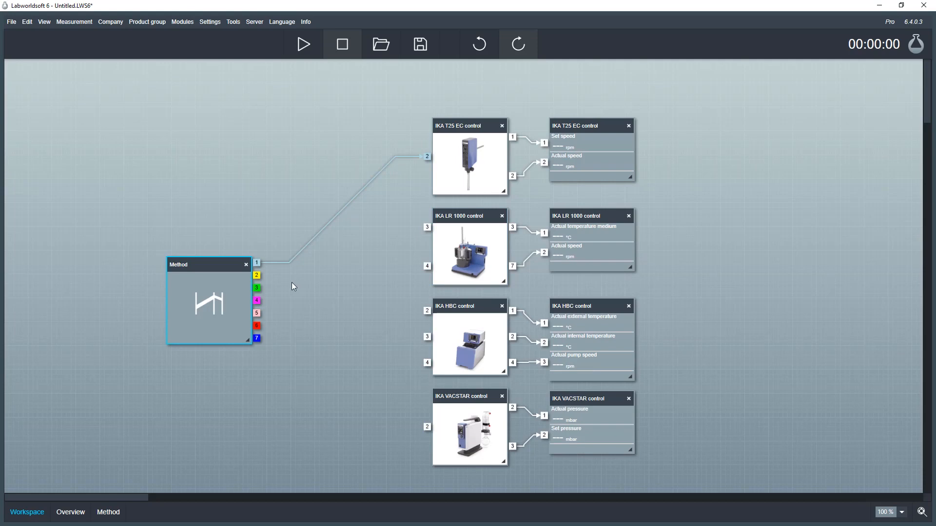
drag(257, 276, 422, 226)
drag(257, 289, 420, 266)
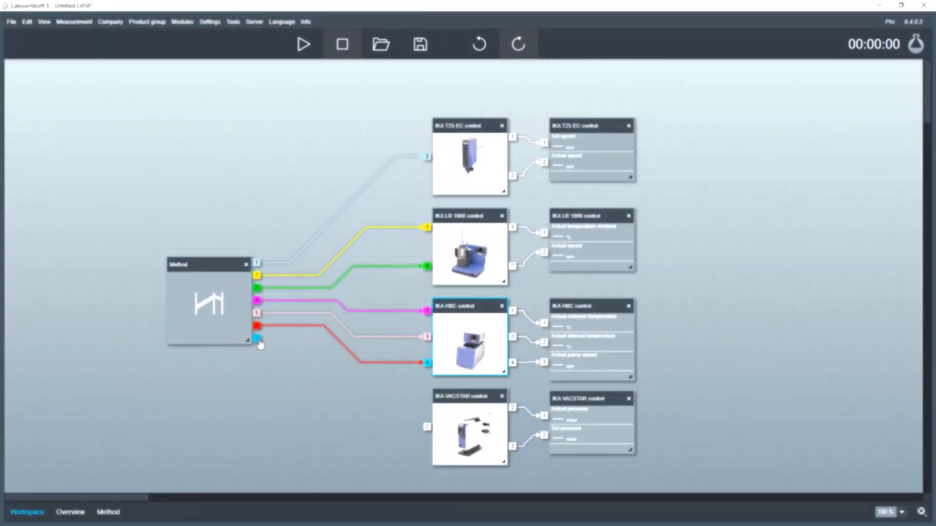
drag(256, 338, 431, 426)
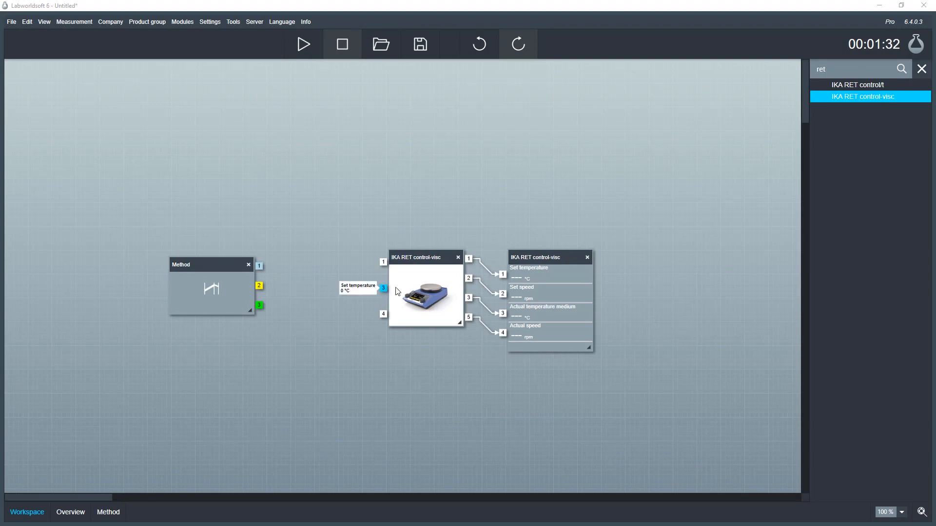
- Check the IKA RET control-visc input pins and connect Method outputs 1, 2 and 3 to Set state stirring, Set temperature and Set speed
double_click(424, 288)
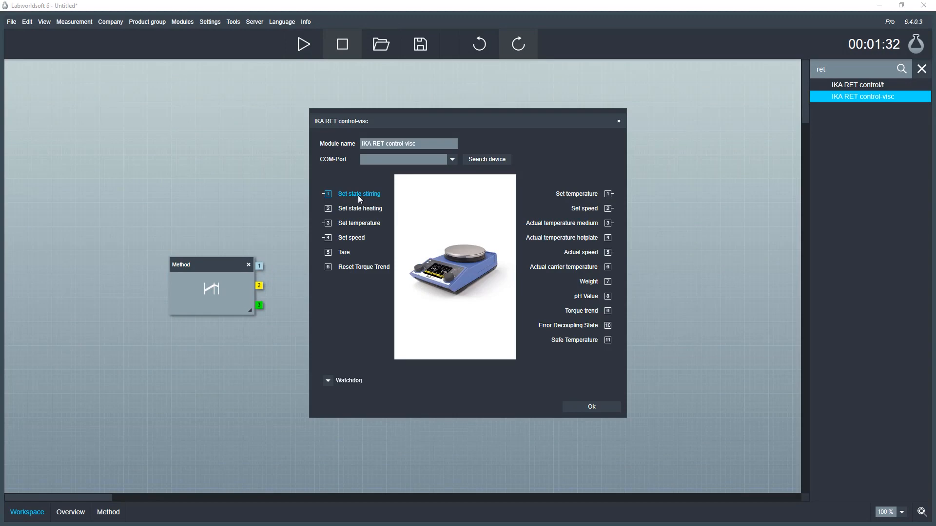
click(583, 404)
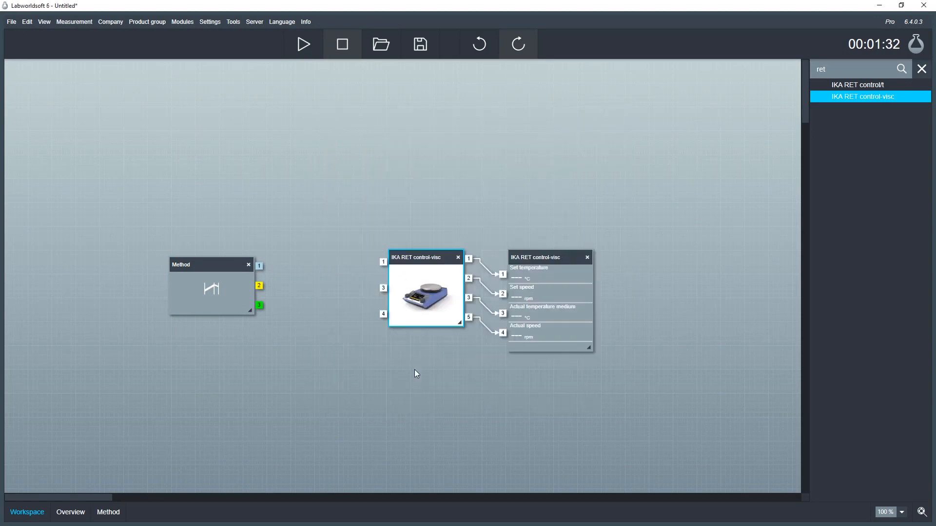
drag(260, 268, 384, 262)
drag(259, 286, 383, 288)
drag(257, 311, 385, 318)
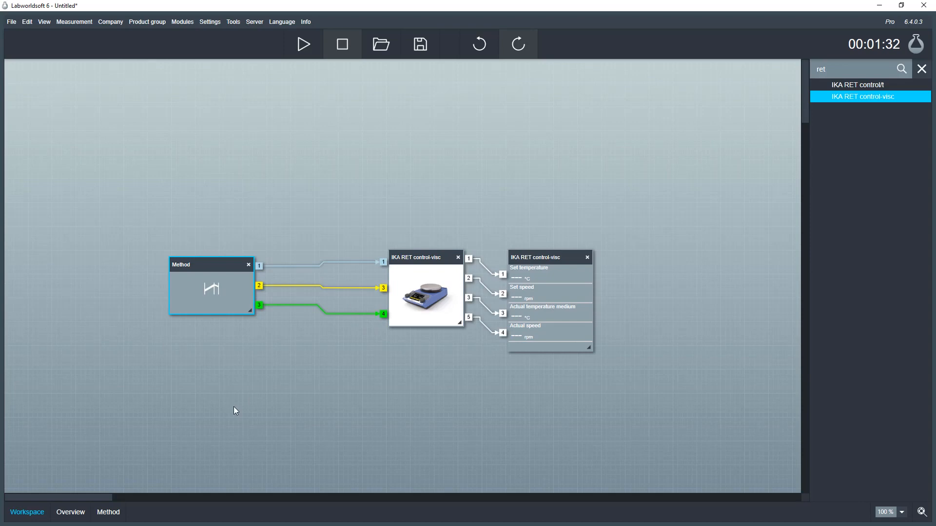
- In the method table, set the Set state stirring value of the first row to 1
click(109, 513)
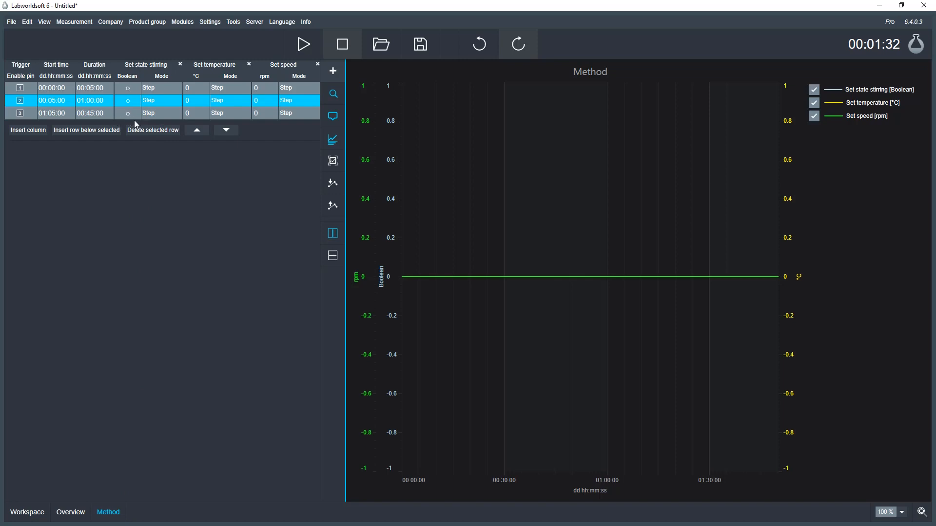
double_click(136, 90)
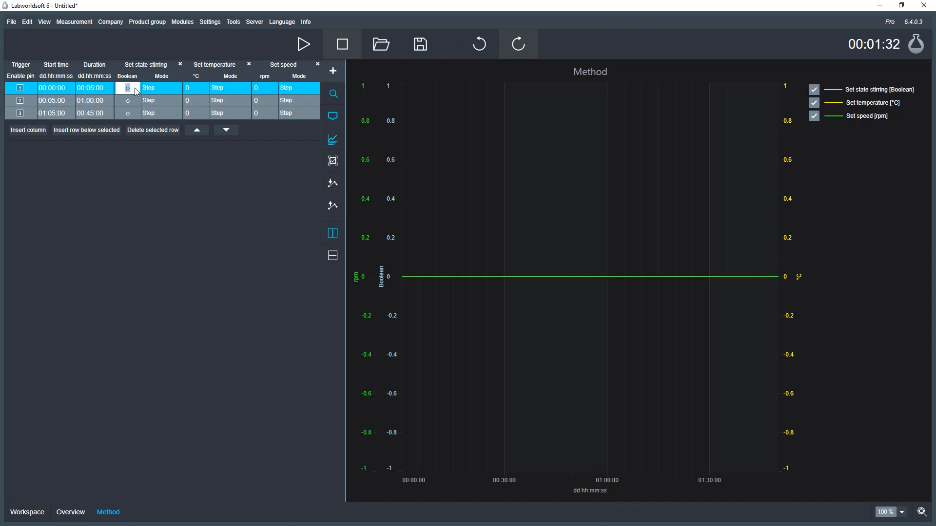
text(1)
key(Return)
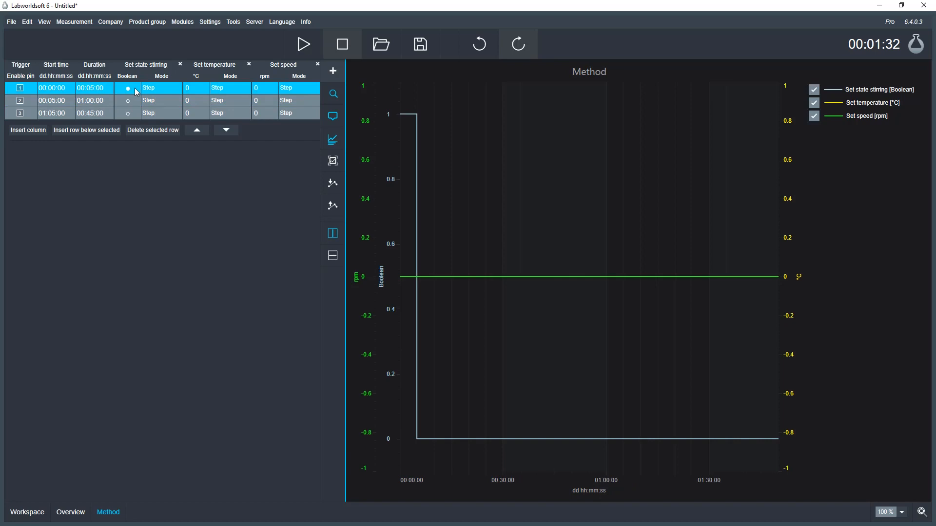
- Try a Set state stirring value of 1 in the third row, and reset it to 0
double_click(137, 116)
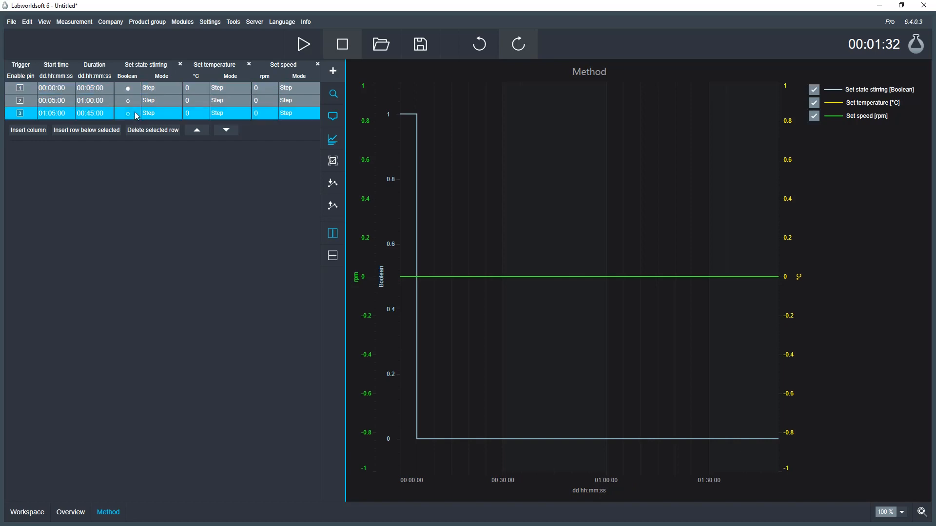
text(1)
key(Return)
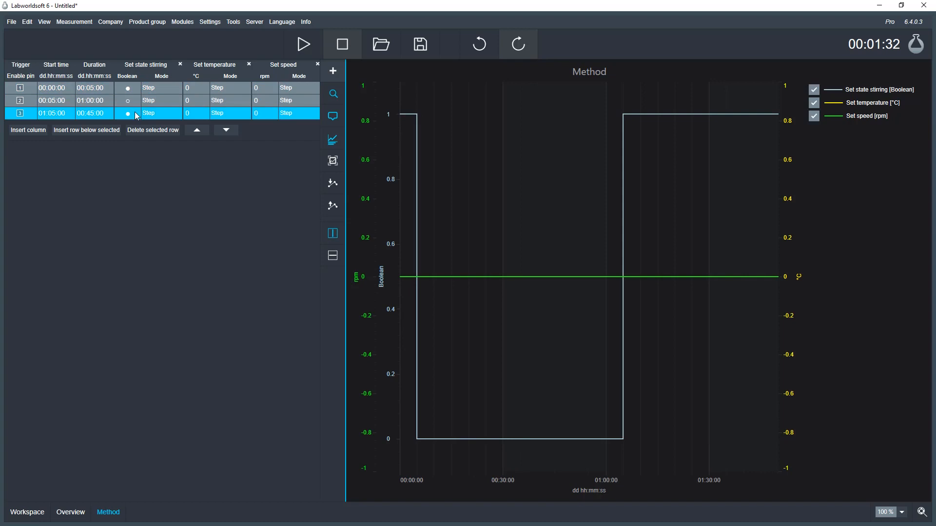
double_click(137, 115)
text(0)
key(Return)
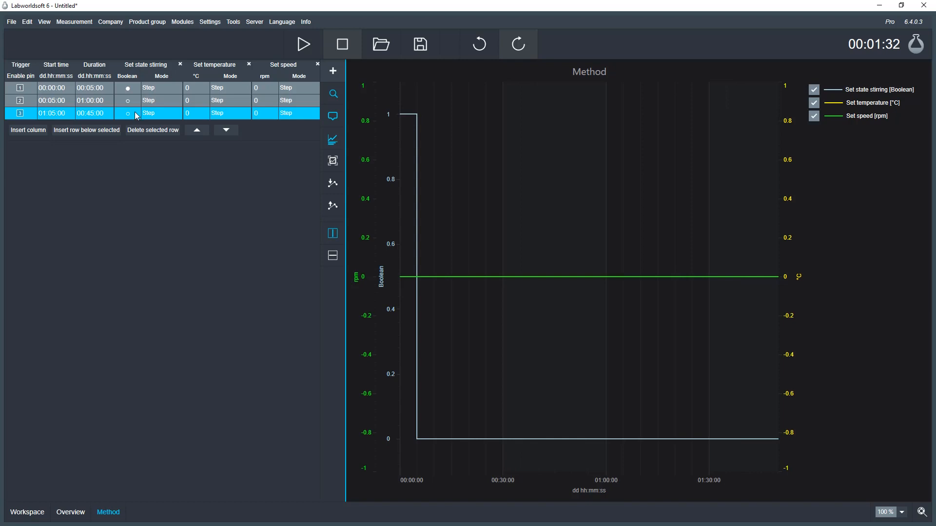
- Return to the workspace with the connected Method and stirrer modules
click(27, 511)
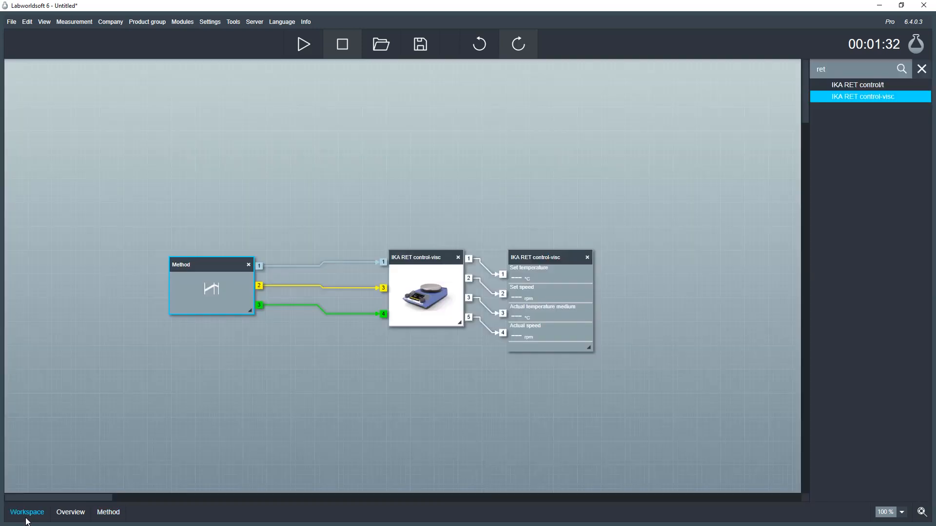